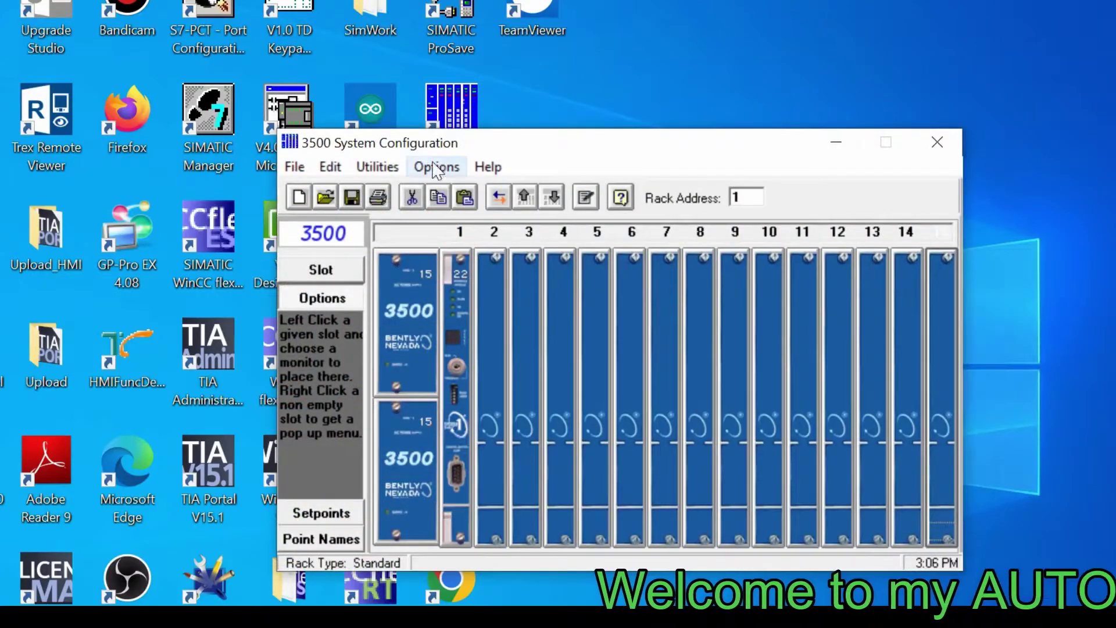
- Browse the network for racks and expand Rack Address 1 at 192.168.0.41
left_click(500, 198)
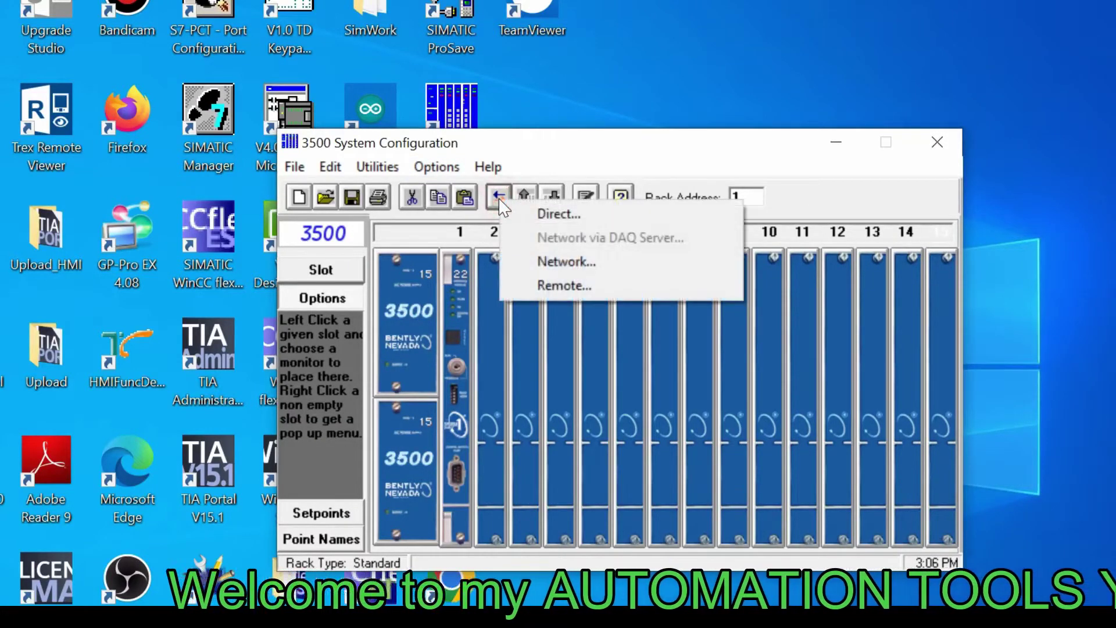
left_click(561, 264)
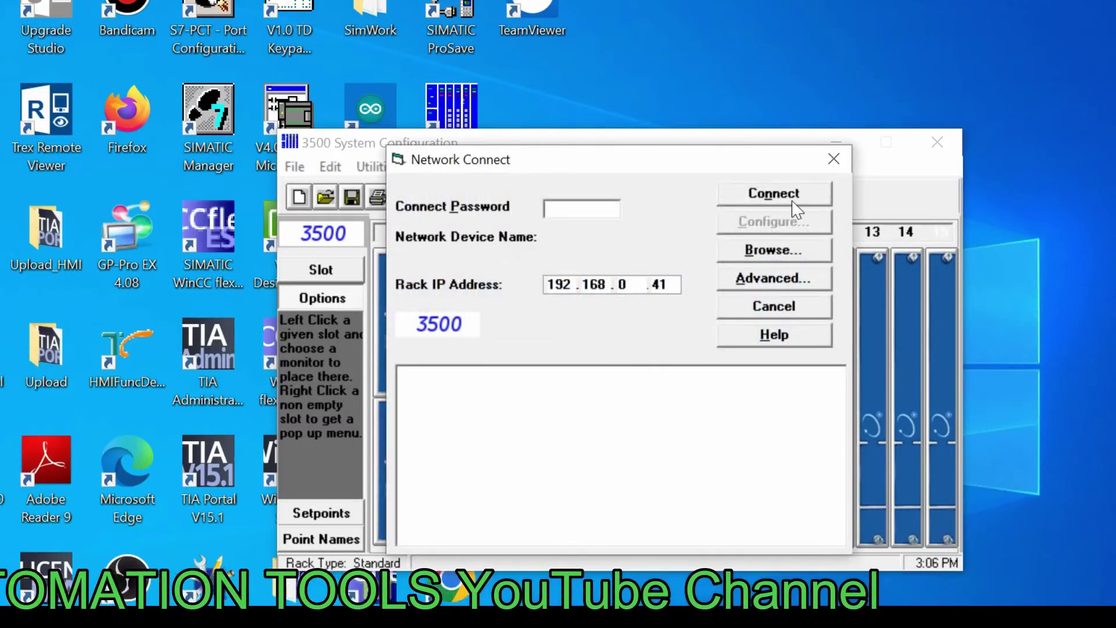
left_click(765, 251)
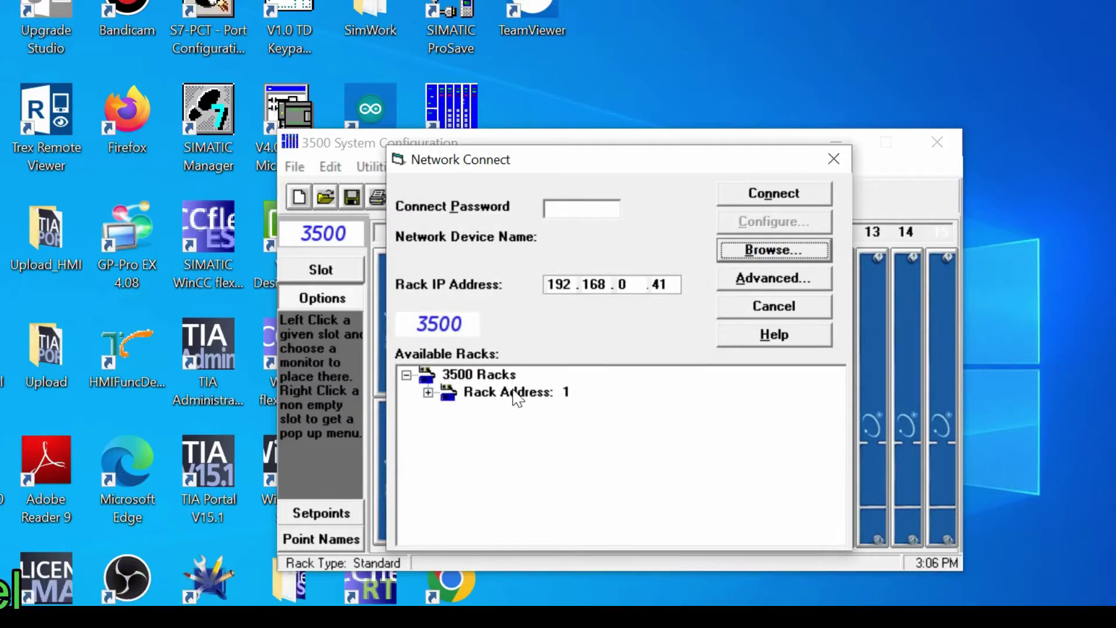
double_click(513, 392)
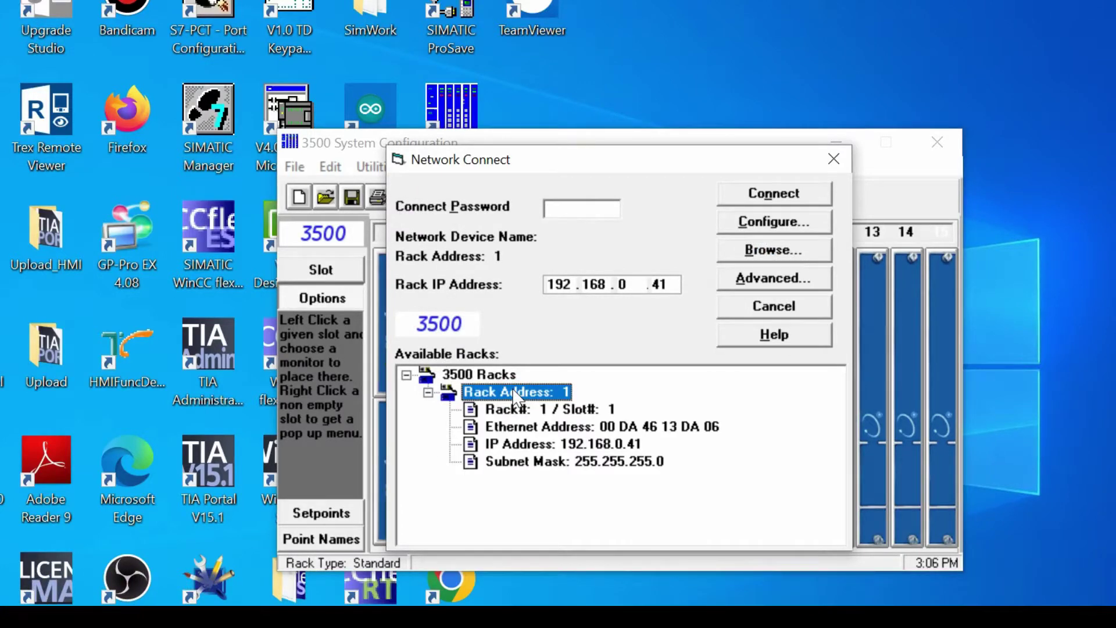
- Connect to the rack with its connect password after an invalid-password error
left_click(774, 194)
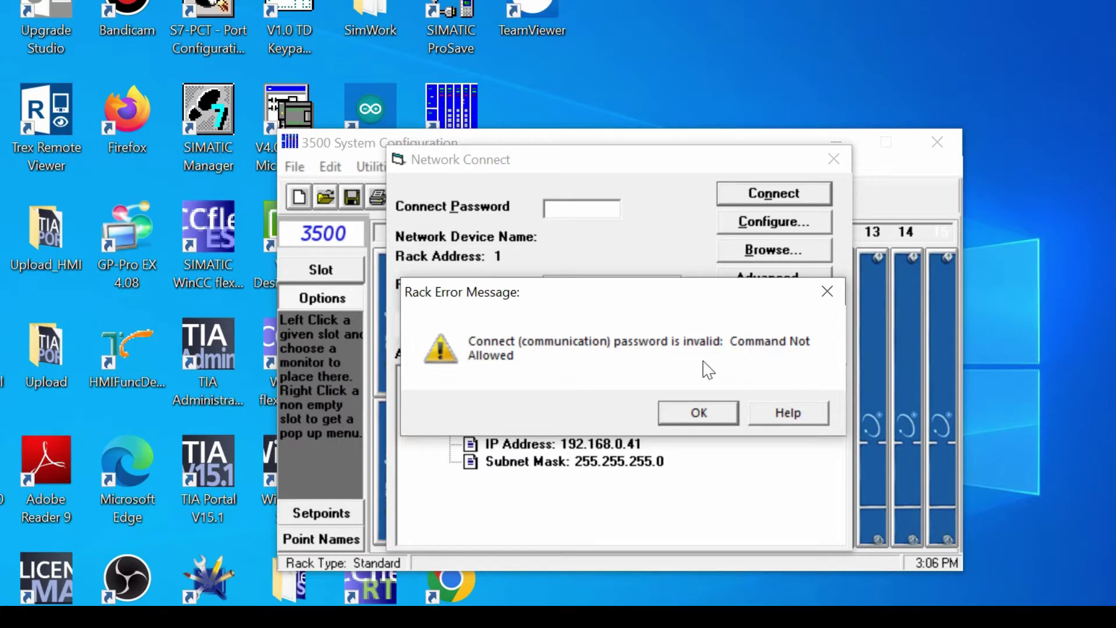
left_click(694, 416)
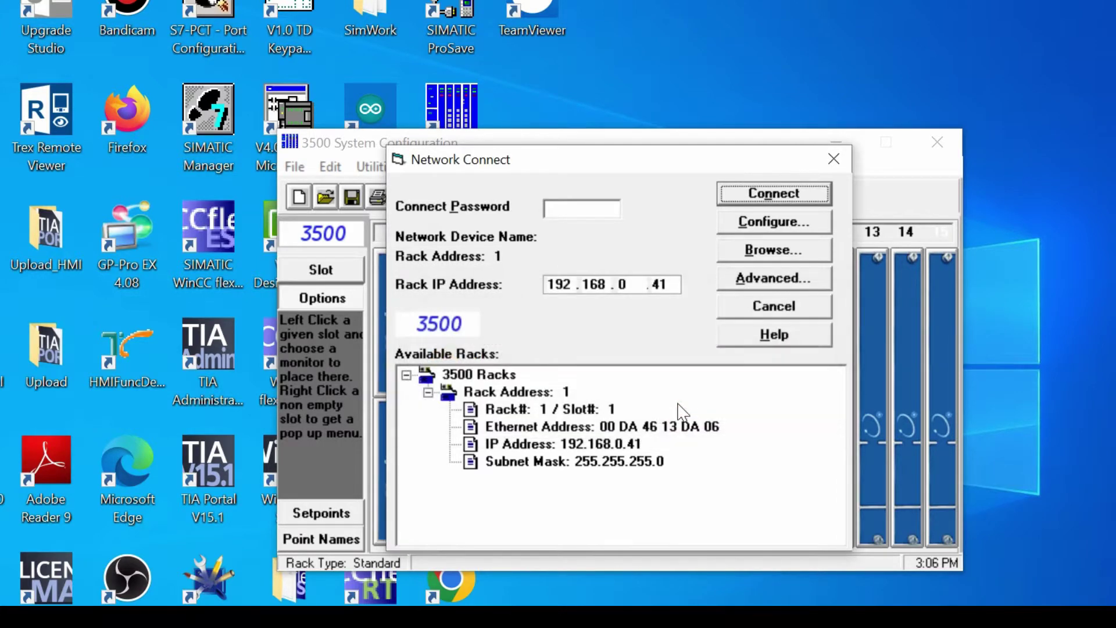
left_click(567, 212)
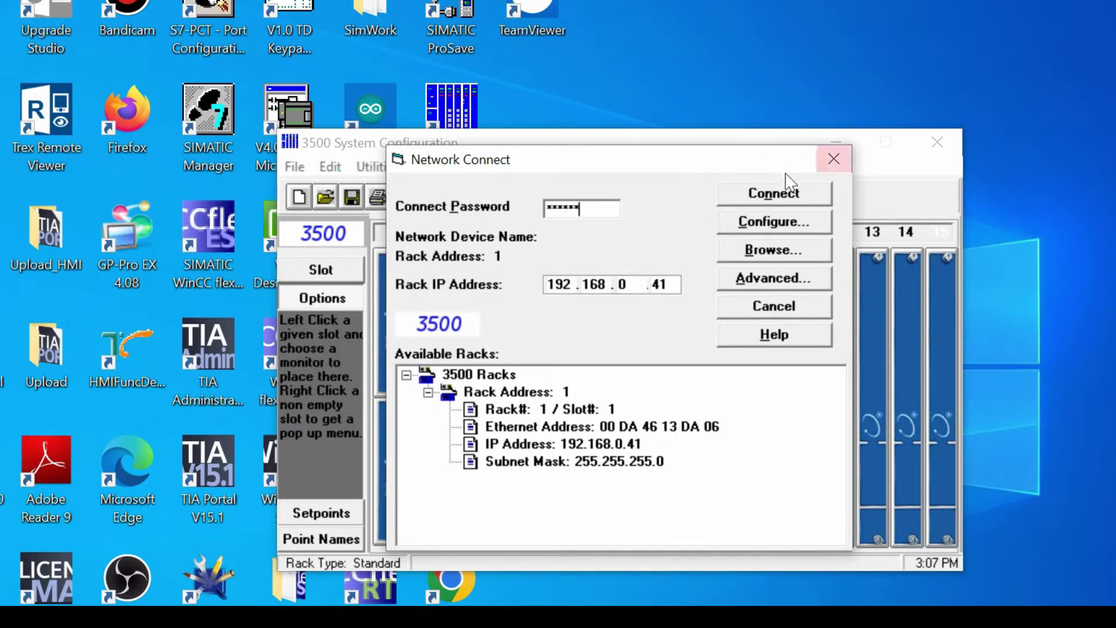
left_click(762, 201)
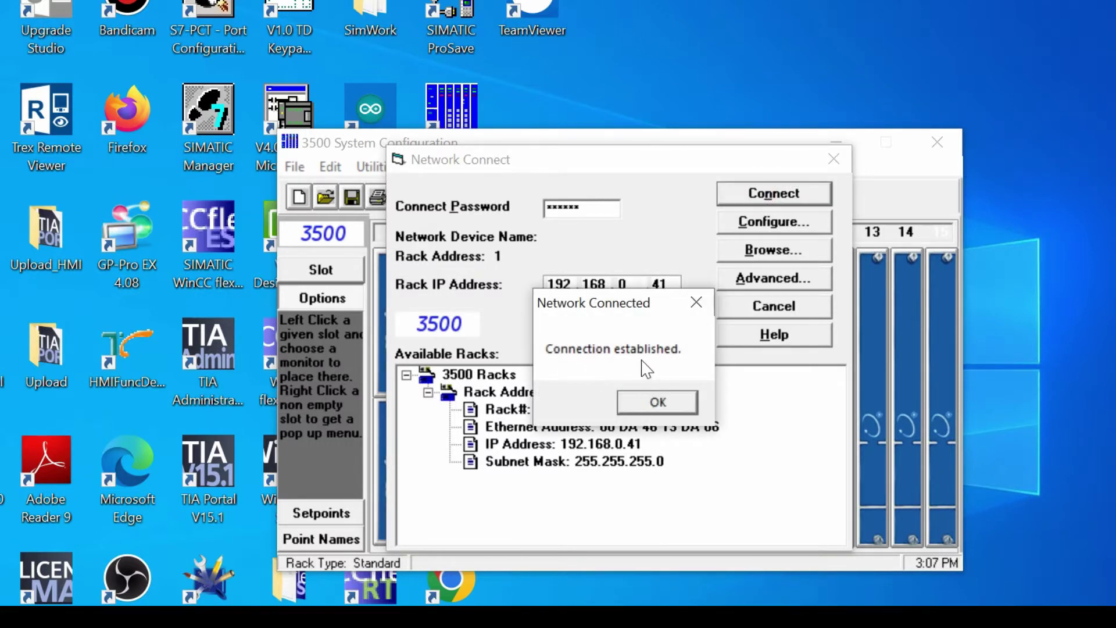
left_click(657, 404)
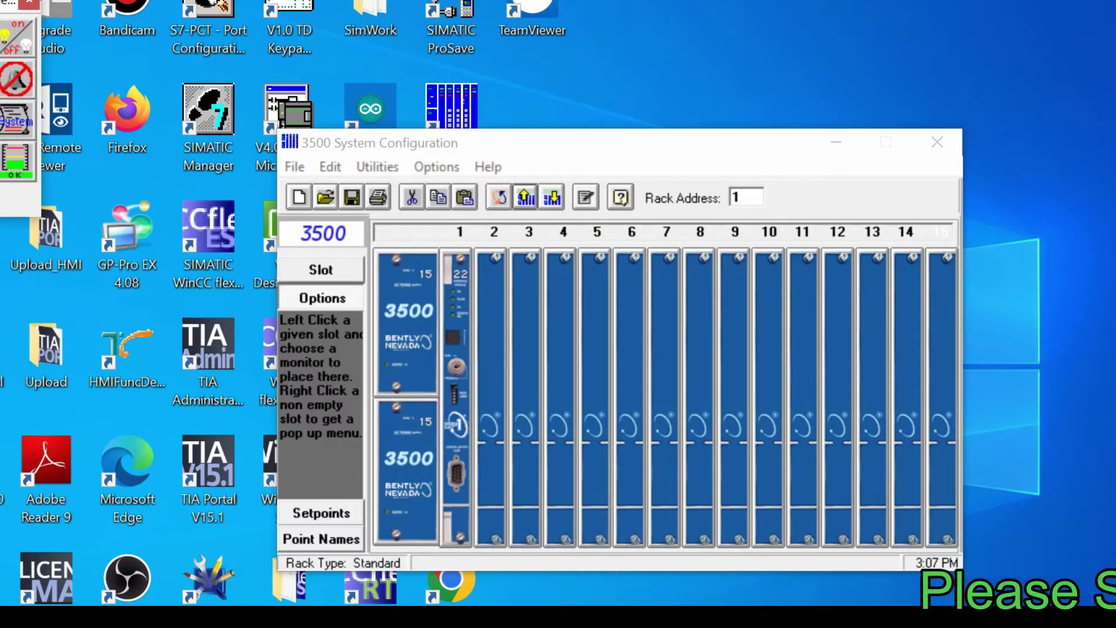
- Move the User Palette aside and upload the rack configuration into slots 1–7 and 15
left_click_drag(13, 6, 202, 140)
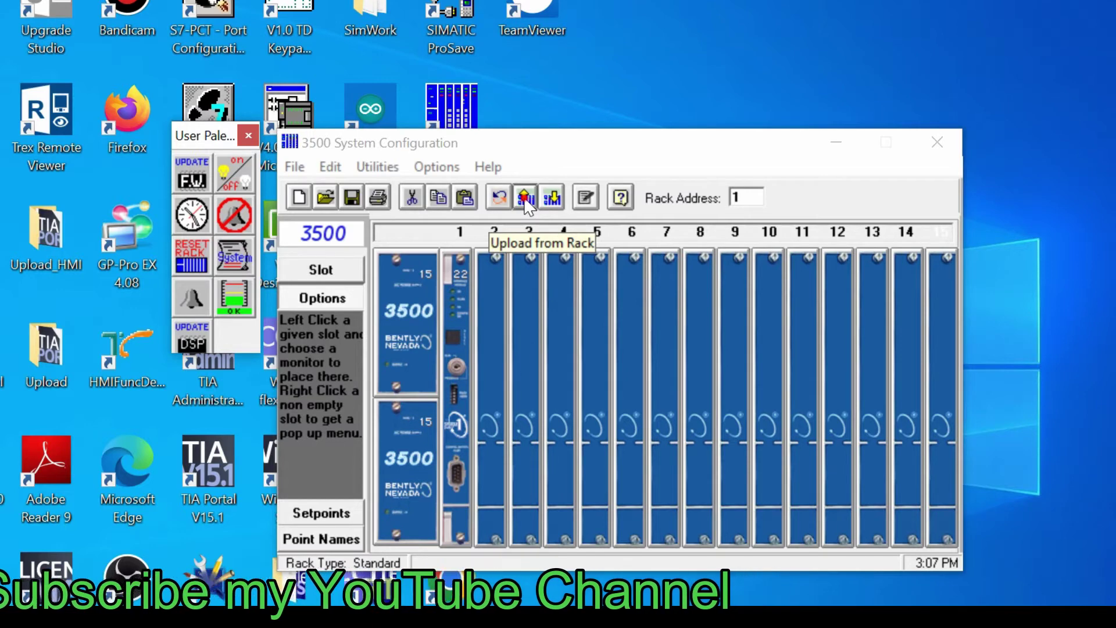
left_click(526, 198)
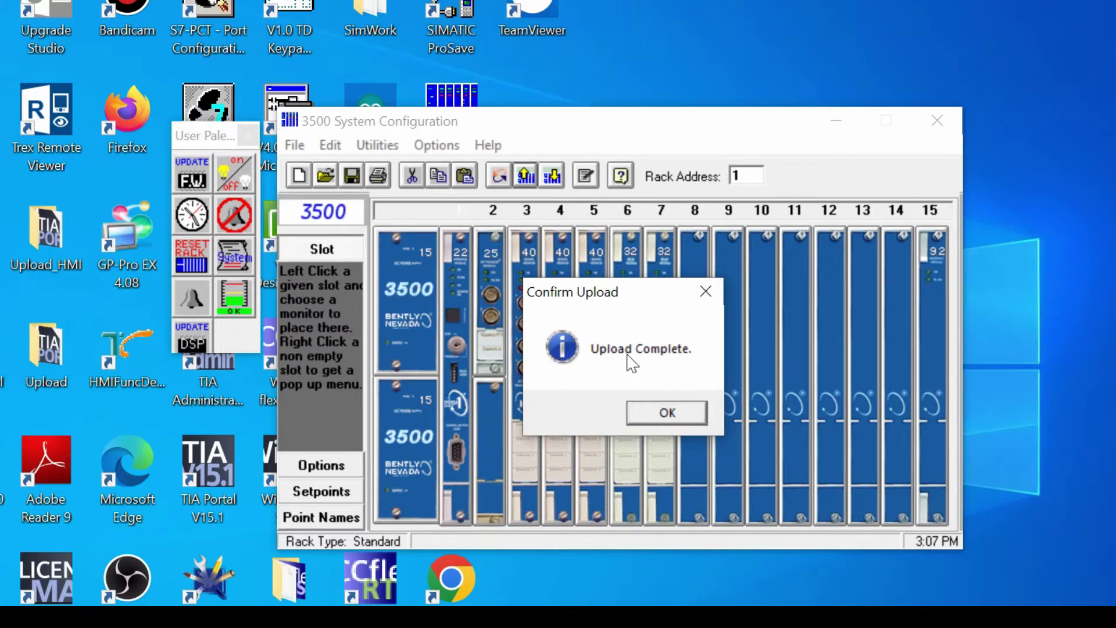
left_click(668, 414)
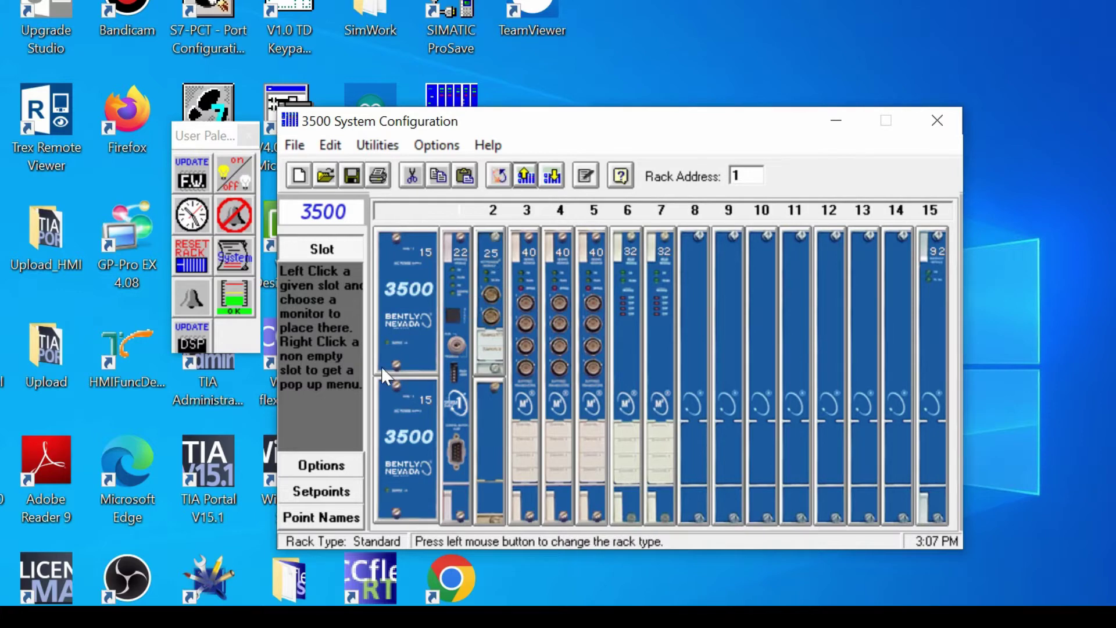
left_click(322, 466)
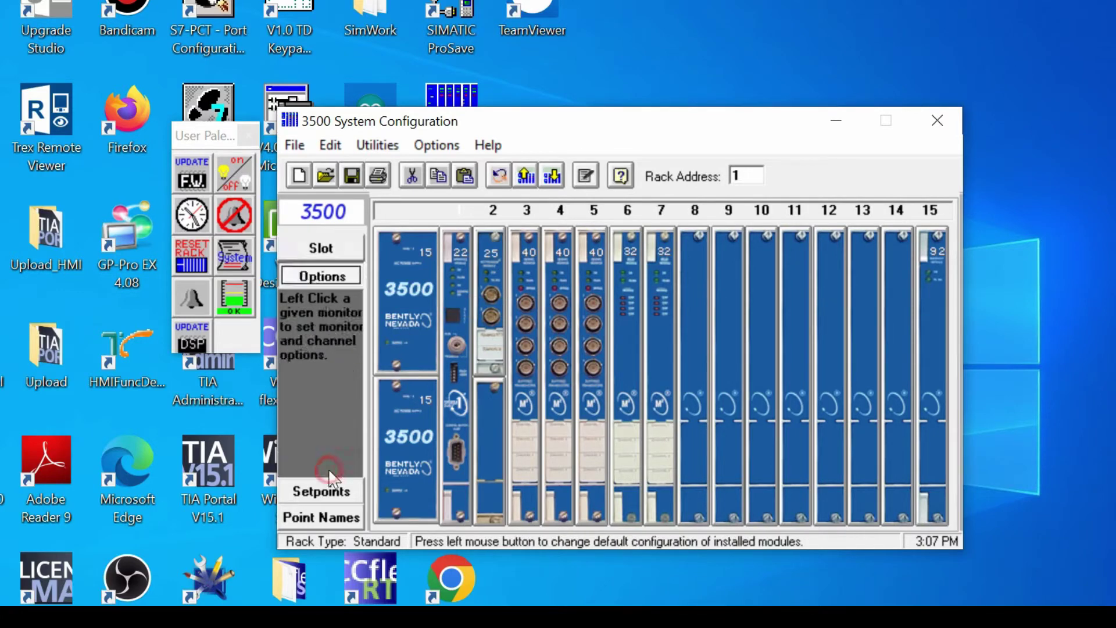
left_click(454, 285)
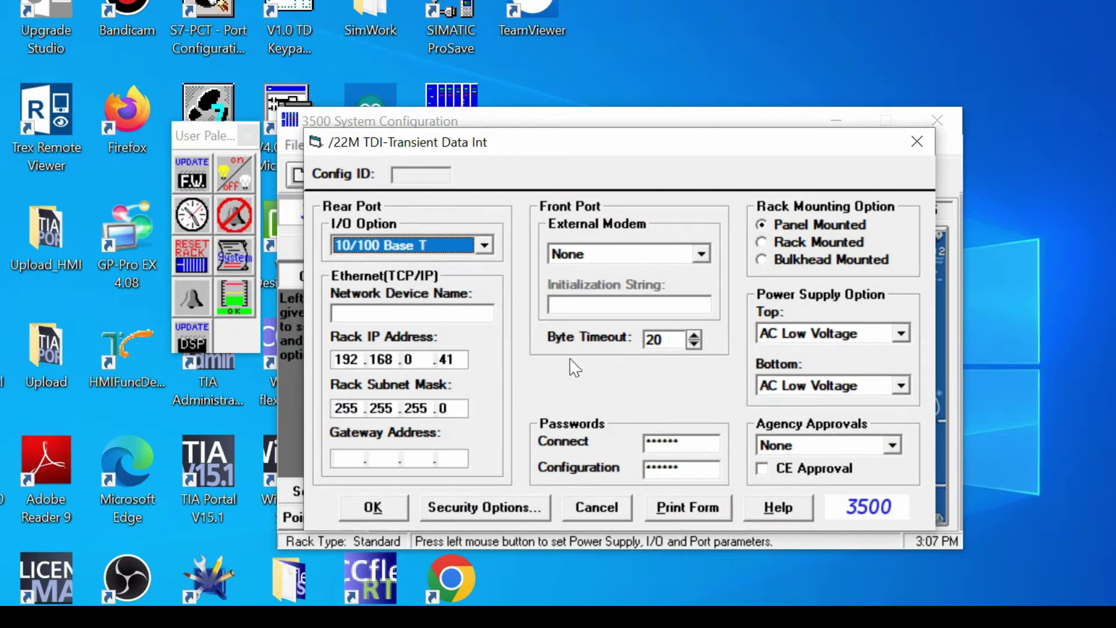
left_click(373, 509)
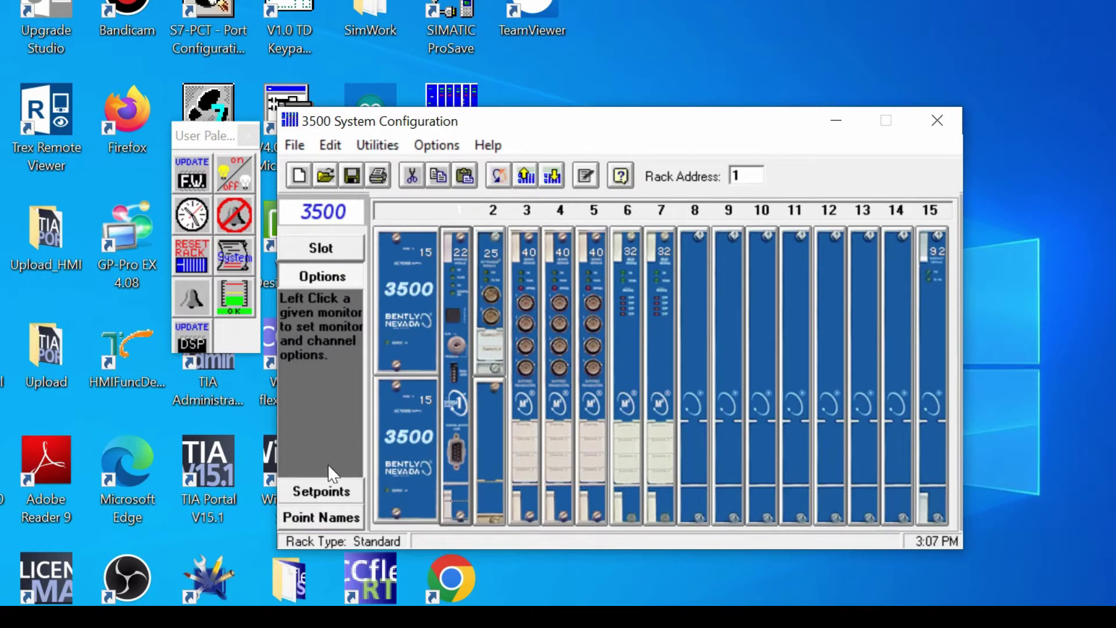
left_click(335, 493)
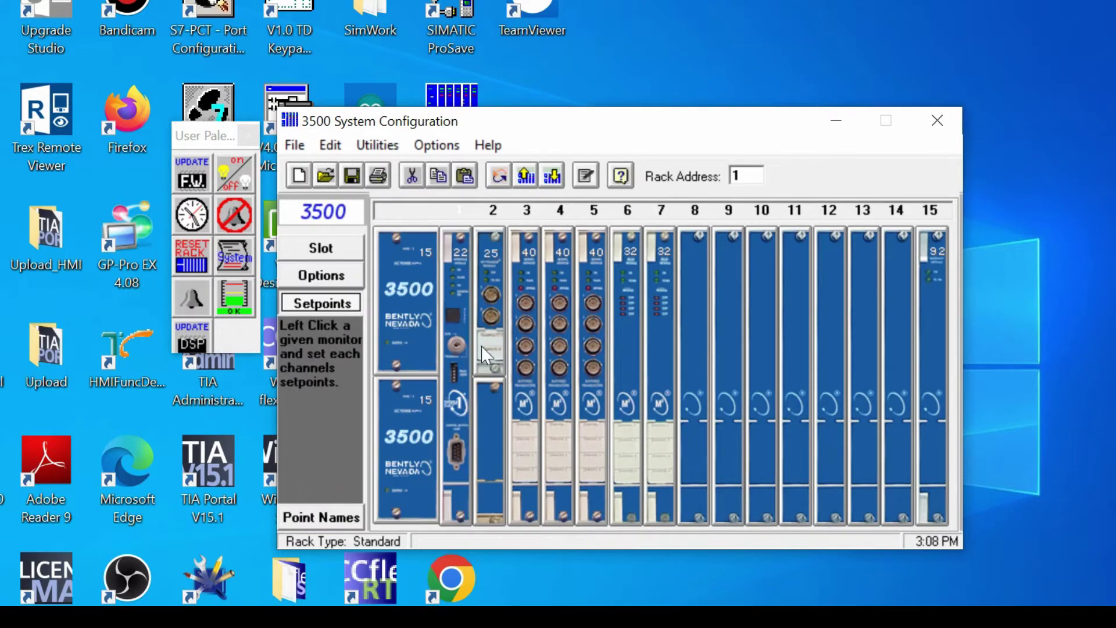
left_click(528, 287)
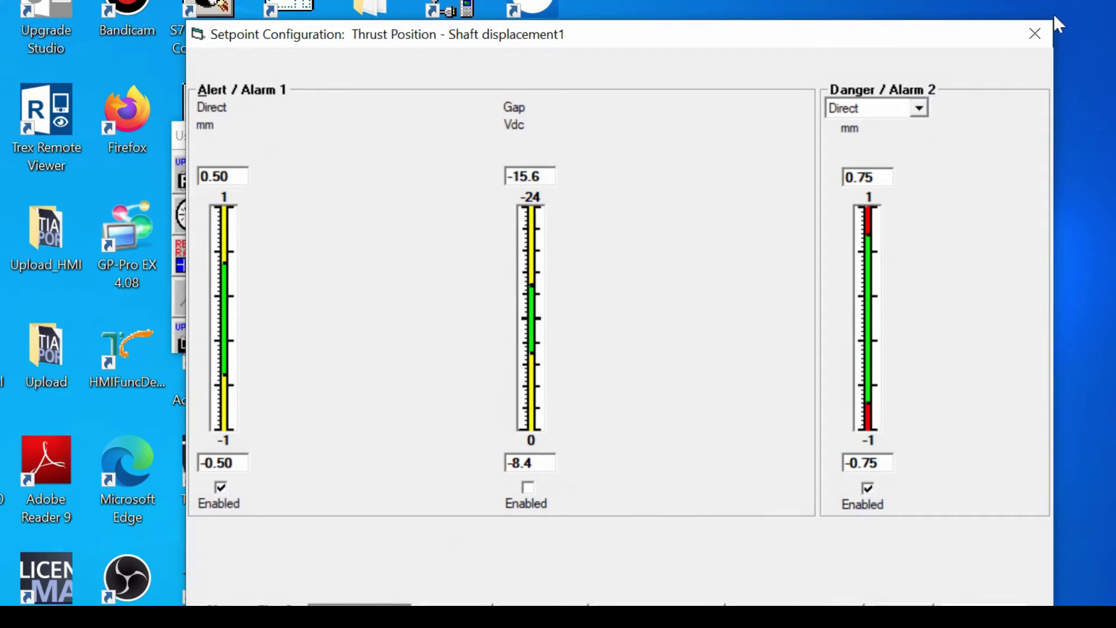
left_click(1040, 42)
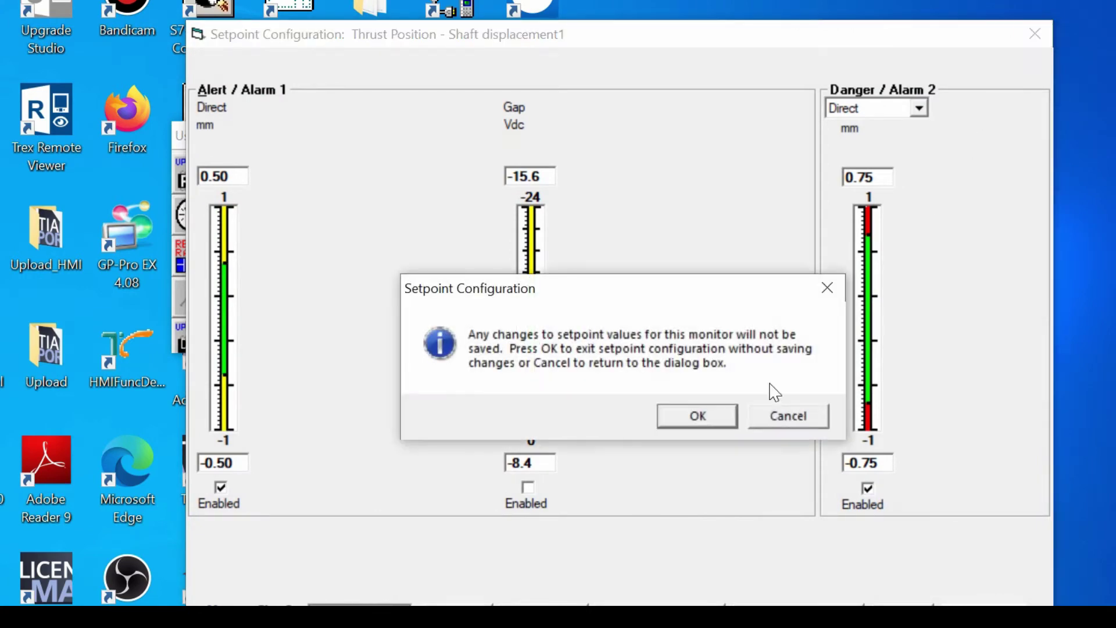
left_click(697, 416)
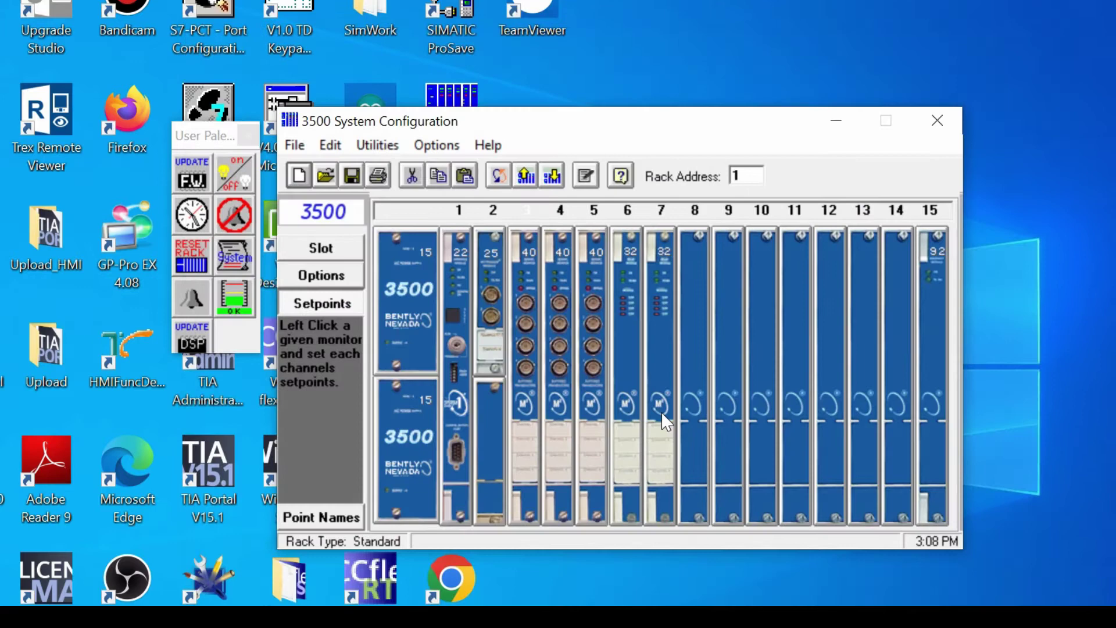
- Inspect slot 3 Proximitor monitor options and slot 6 relay associations for Channel 2
left_click(333, 278)
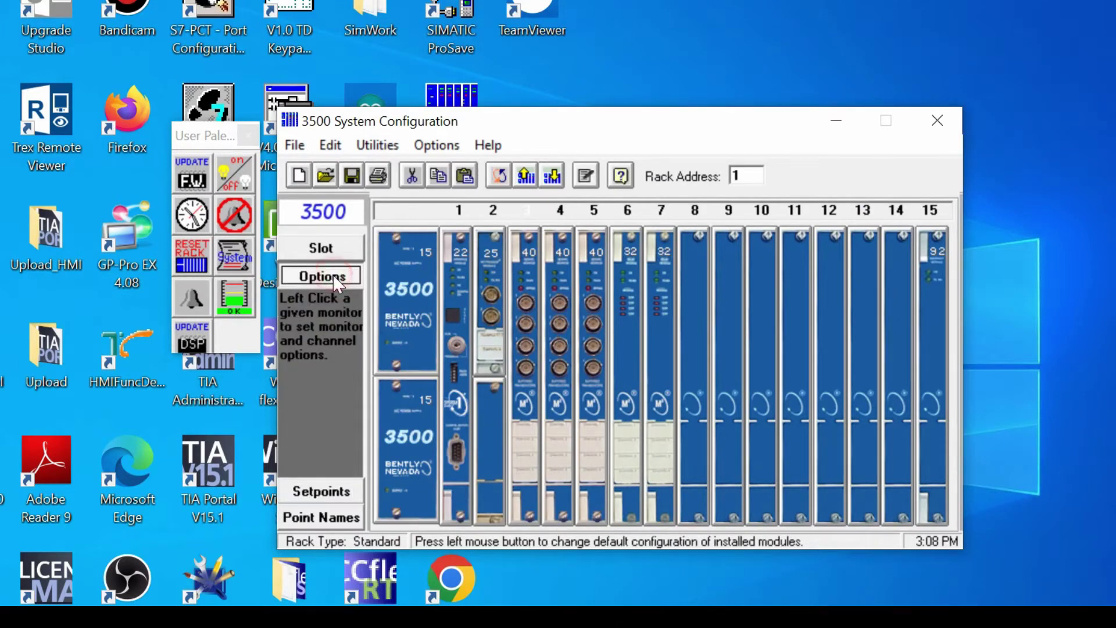
left_click(528, 294)
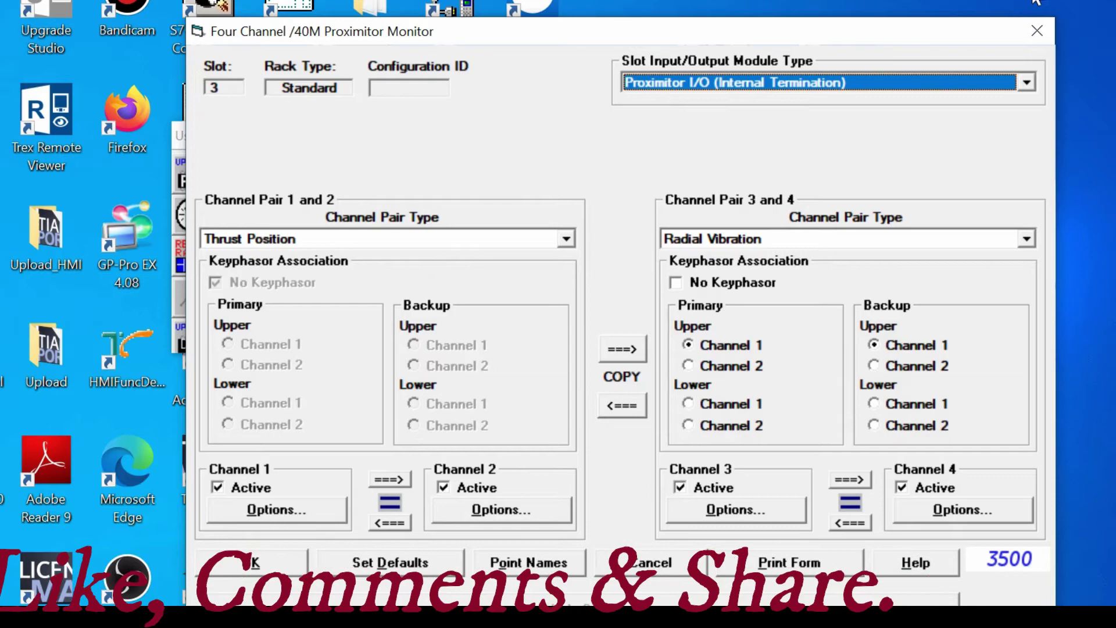
left_click(1038, 29)
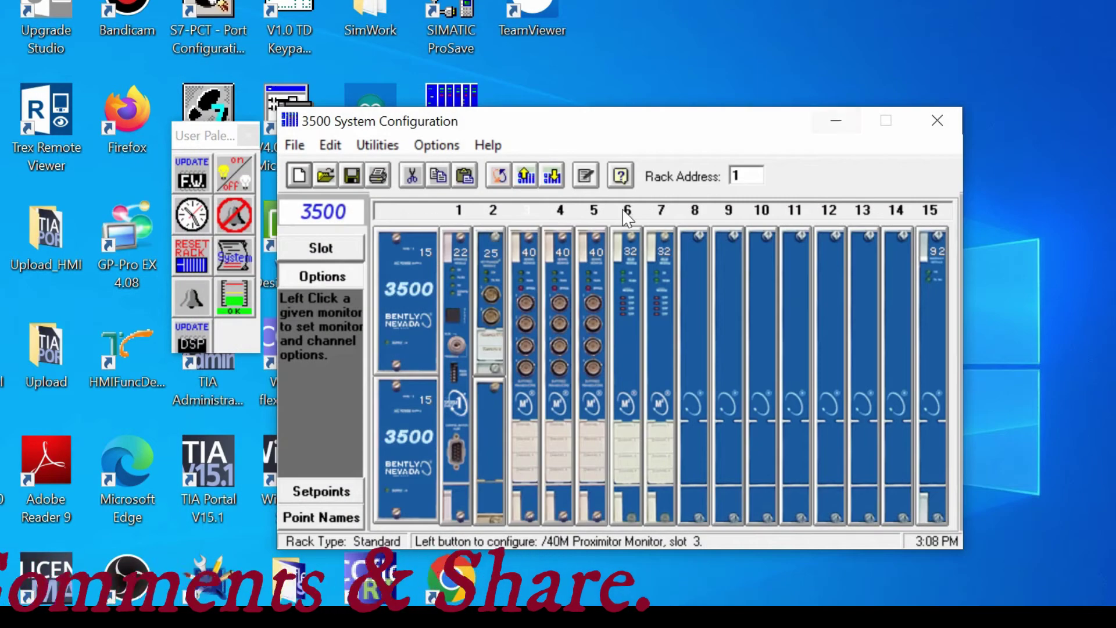
left_click(624, 269)
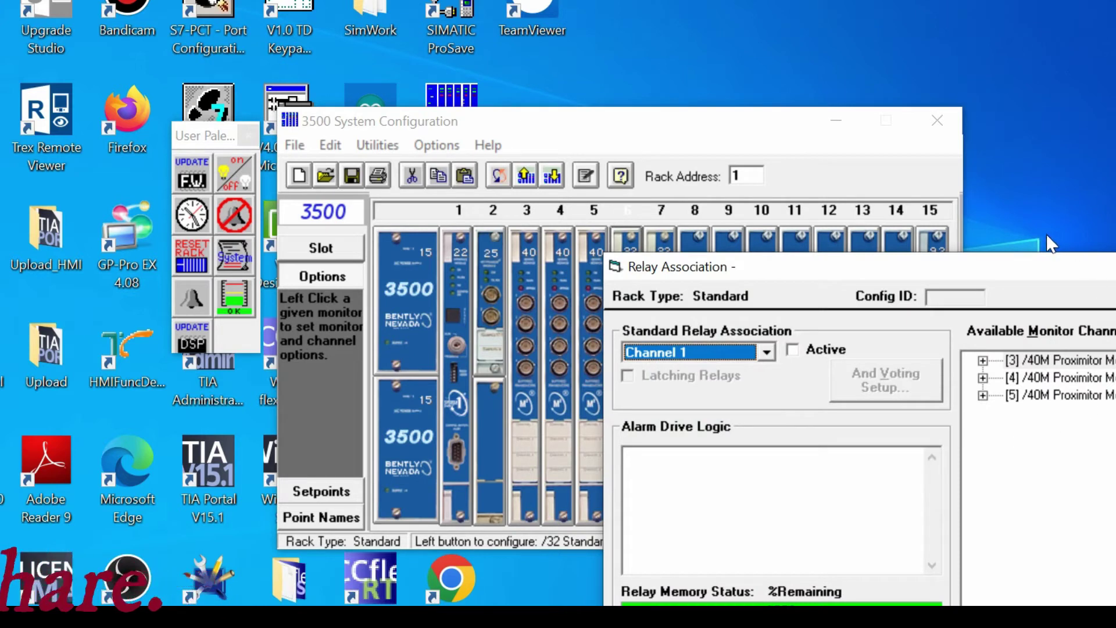
left_click(772, 361)
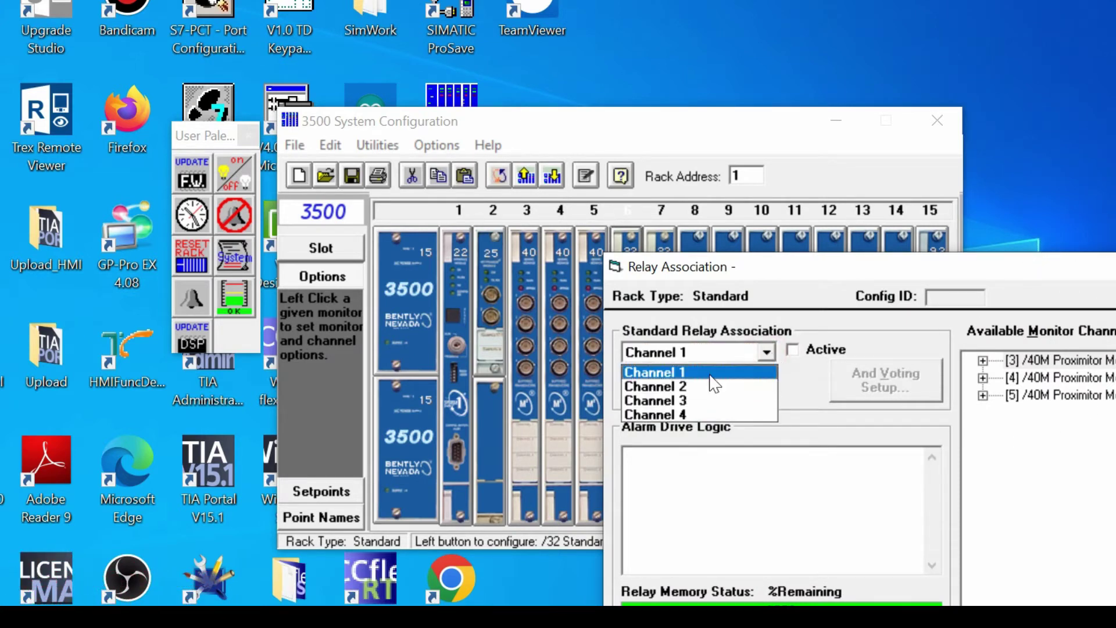
left_click(677, 390)
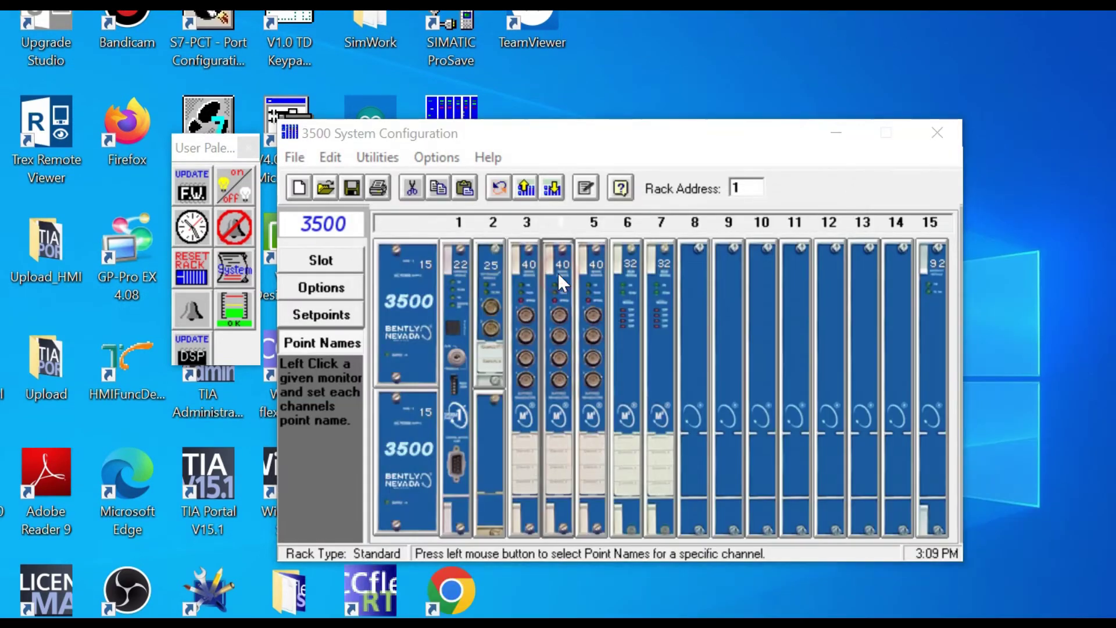
- View channel point names for slots 4, 3 and 2, then switch to Setpoints and Options modes
left_click(557, 273)
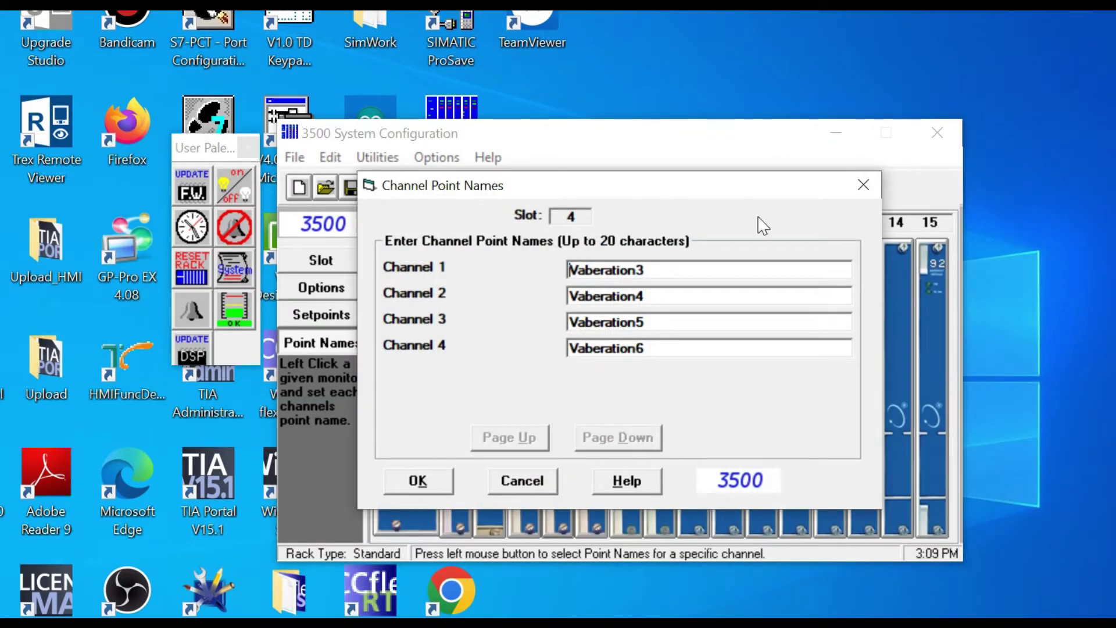
left_click(862, 181)
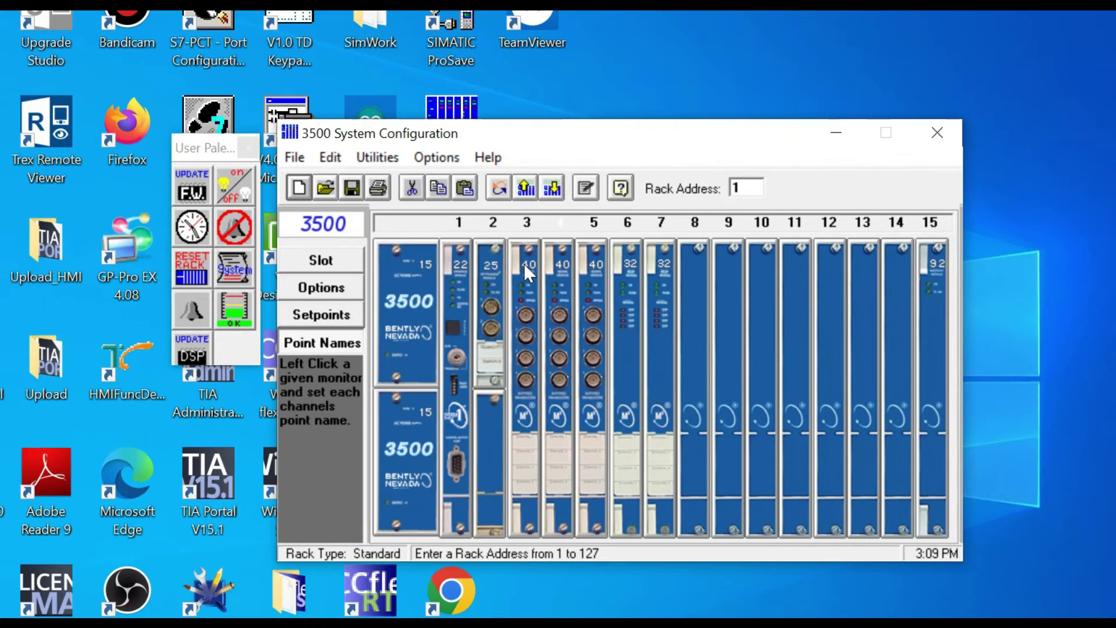
left_click(525, 263)
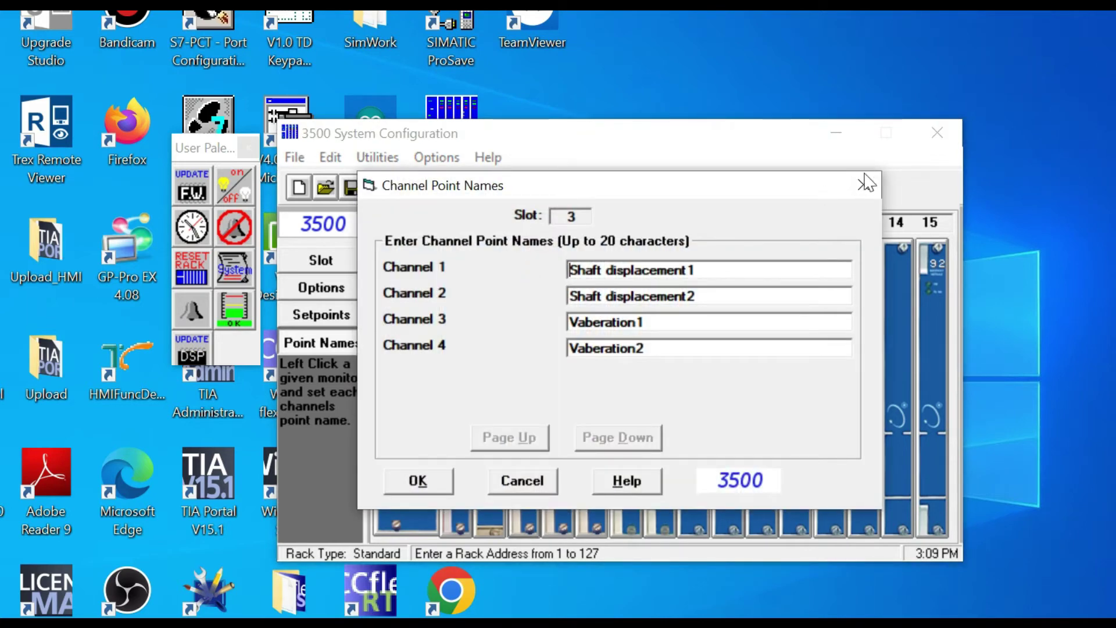
left_click(864, 187)
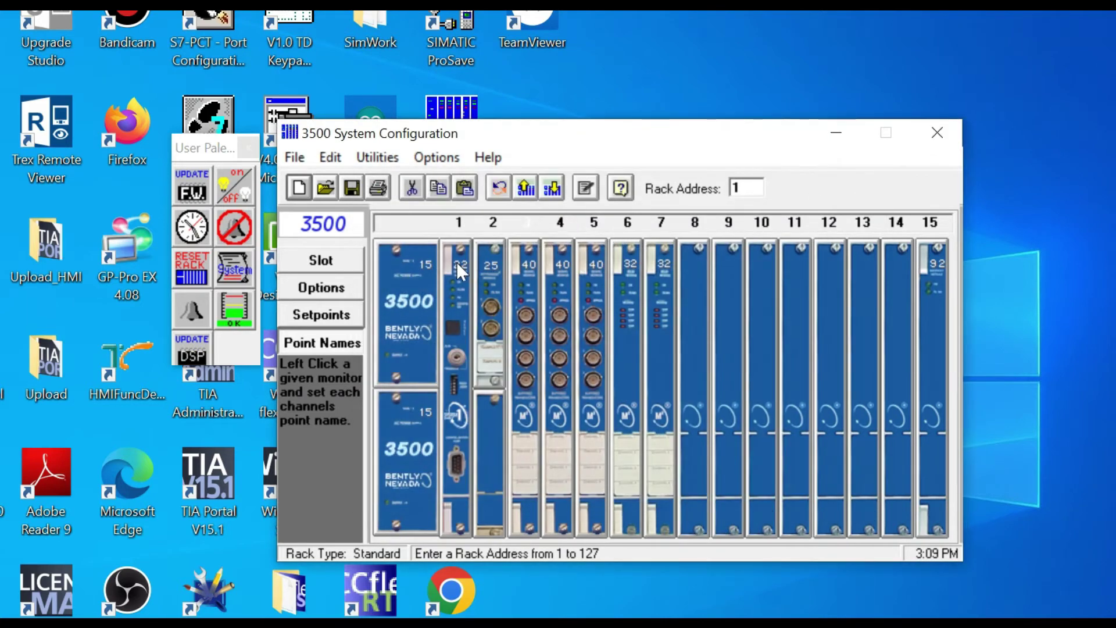
left_click(489, 272)
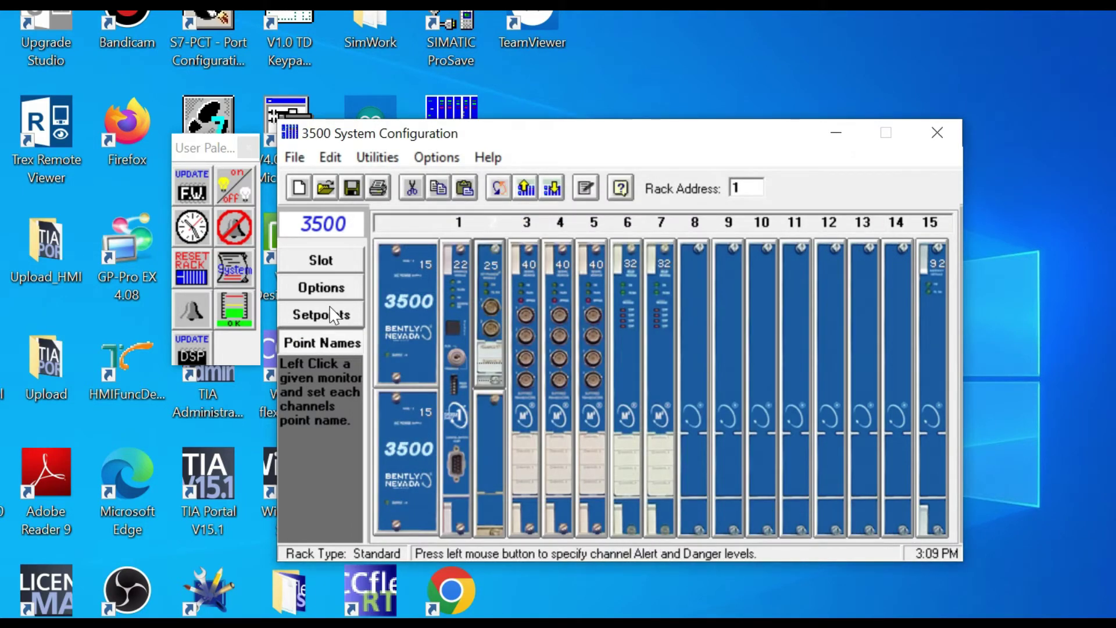
left_click(328, 310)
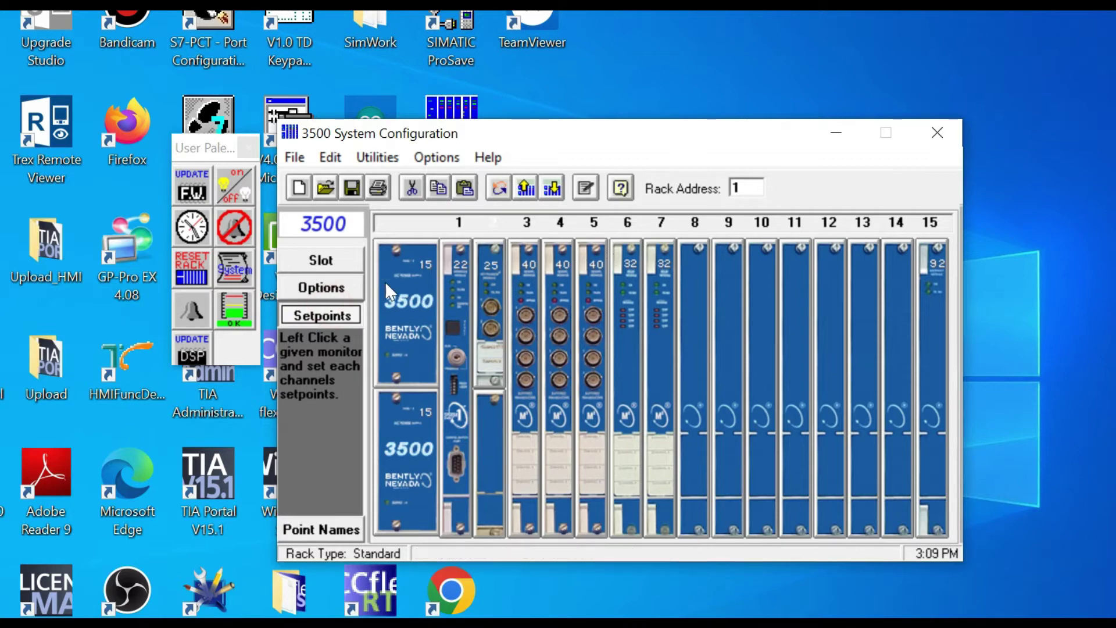
left_click(321, 291)
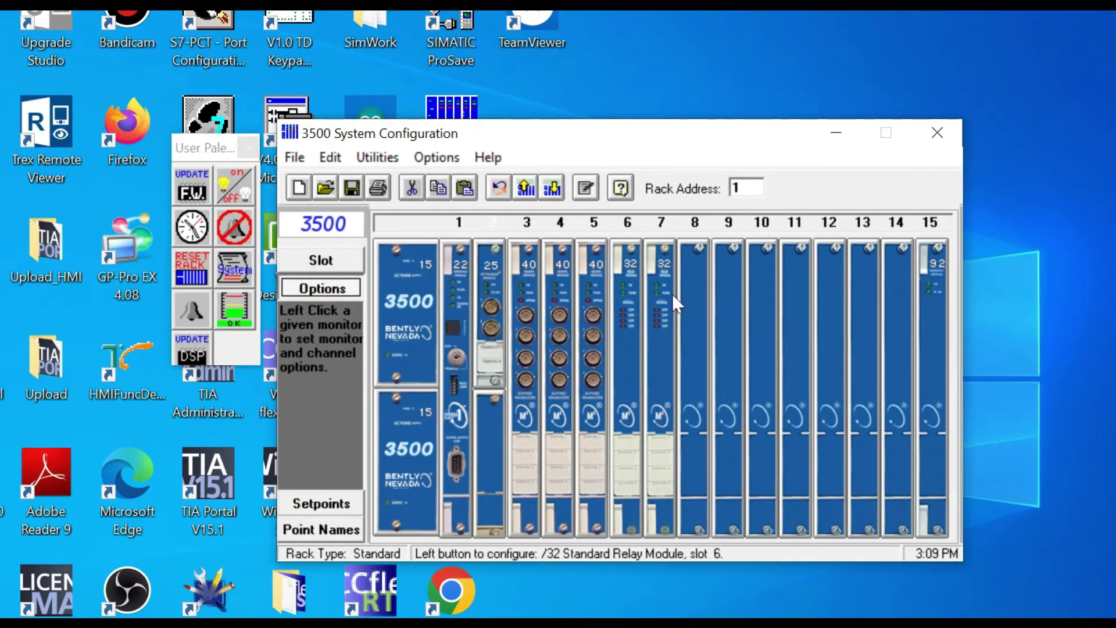
left_click(660, 273)
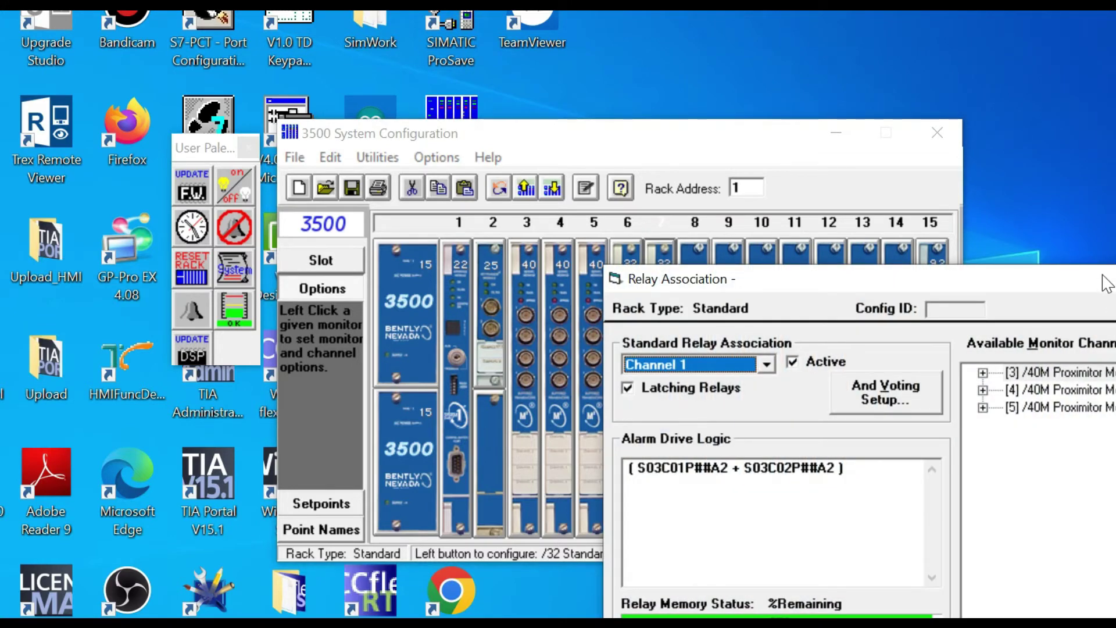
mouse_move(1103, 277)
left_mouse_down()
mouse_move(888, 166)
mouse_move(871, 107)
left_mouse_up()
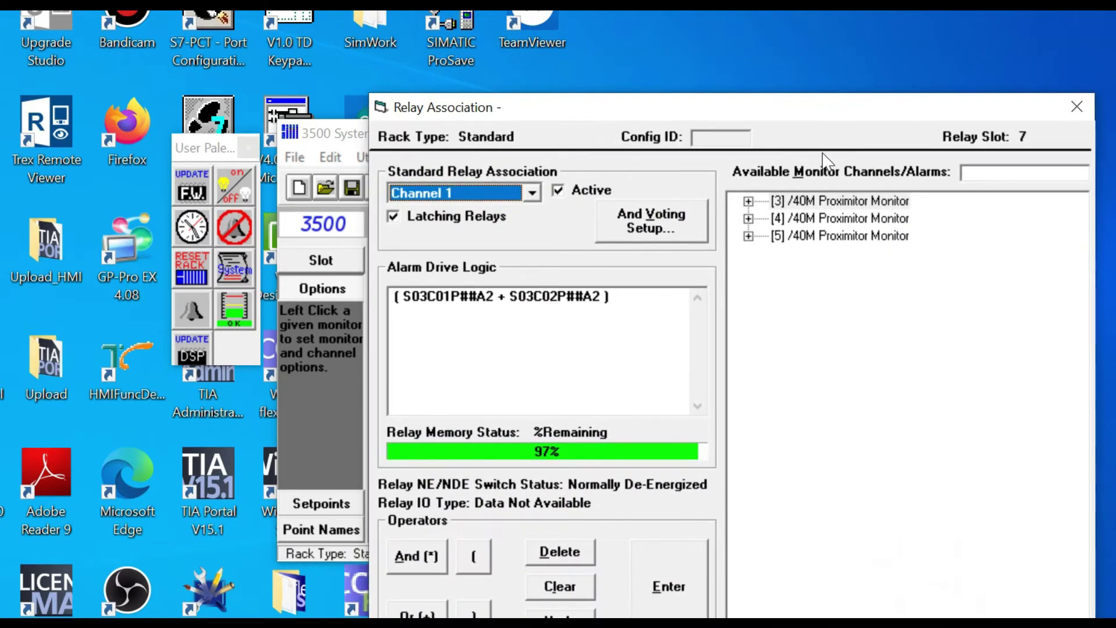
left_click(534, 198)
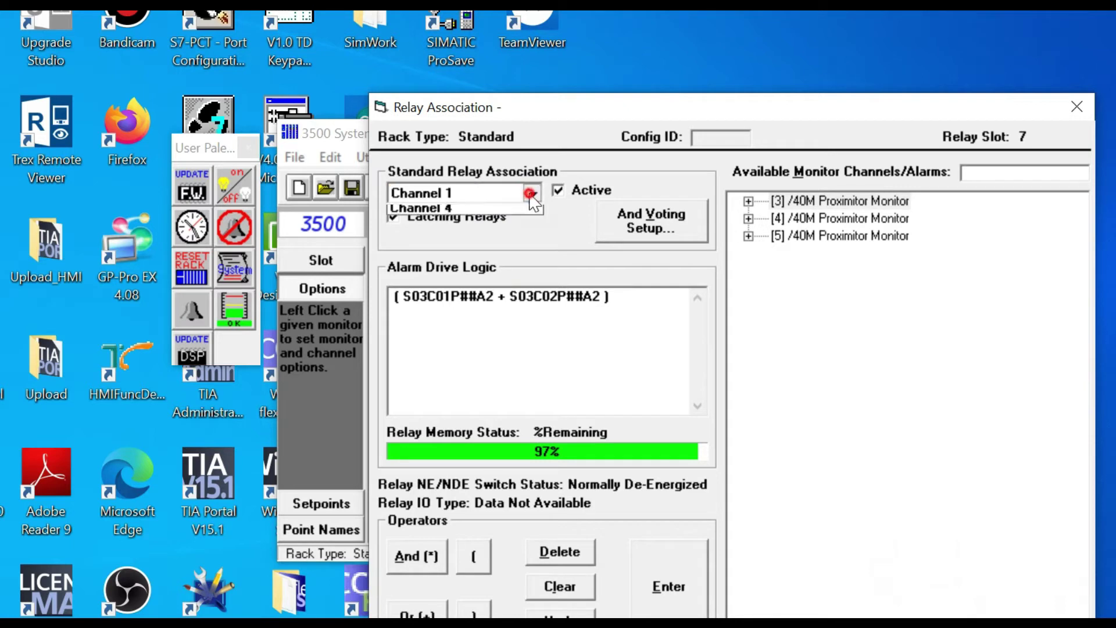
left_click(447, 227)
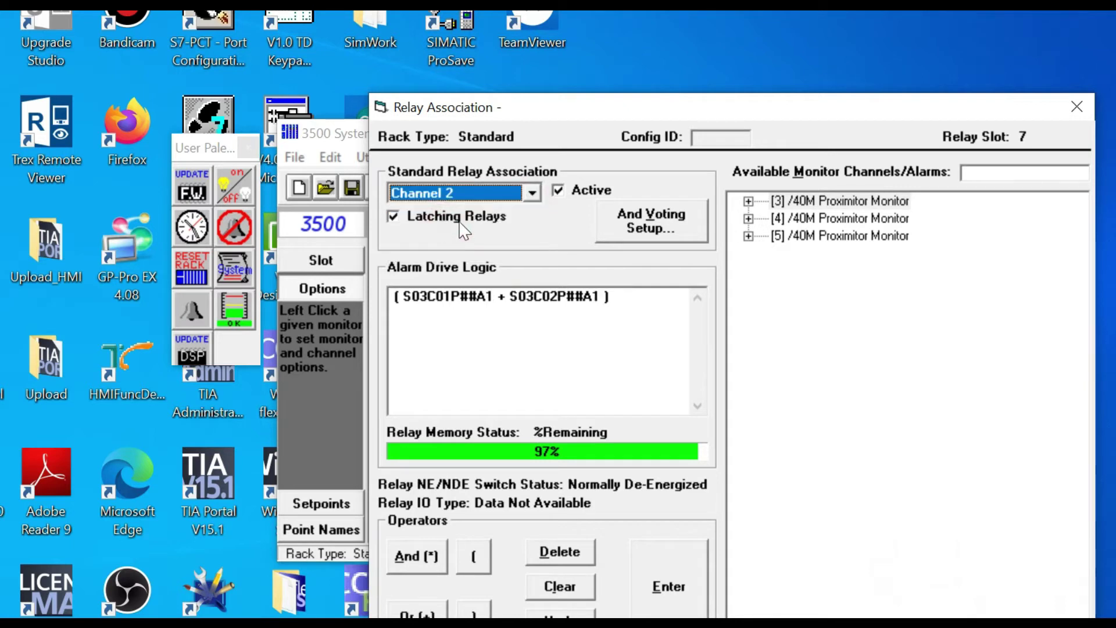
left_click(534, 196)
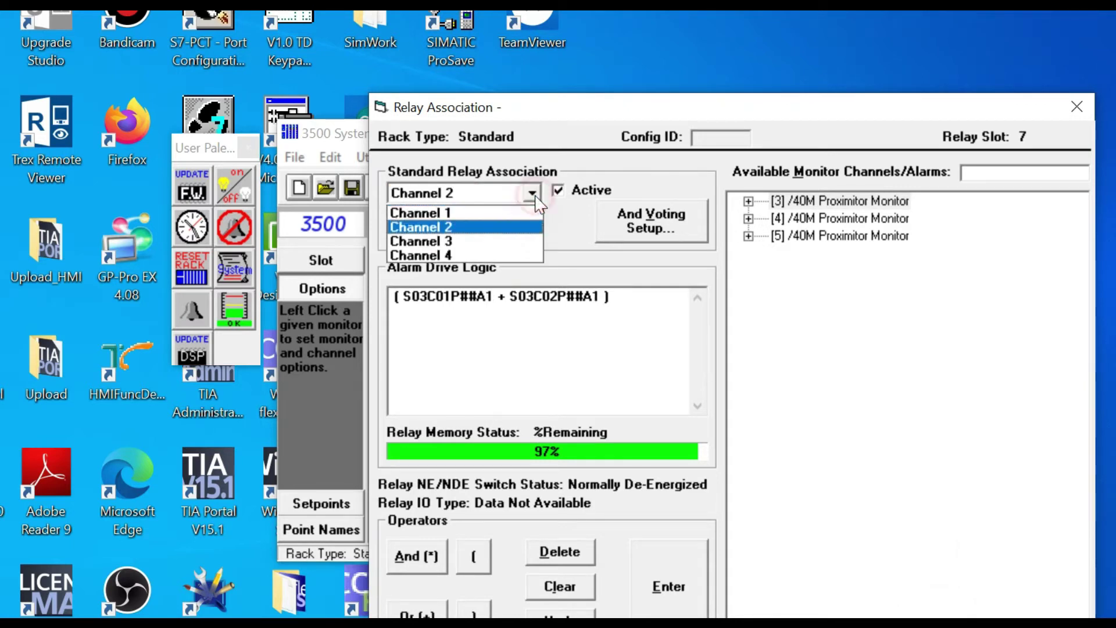
left_click(479, 244)
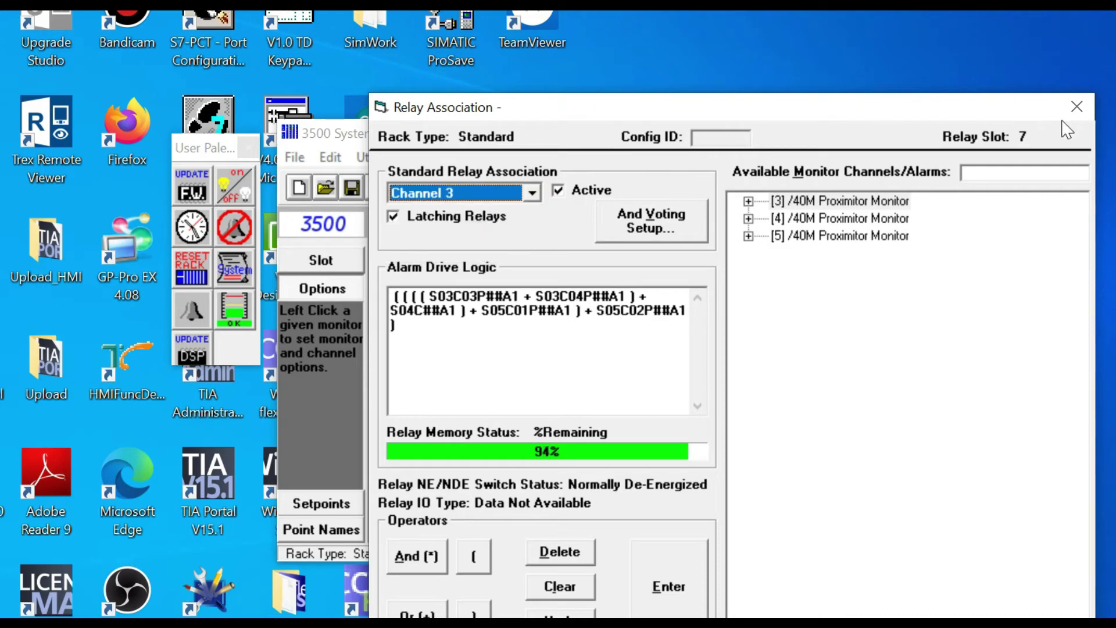
left_click(1078, 109)
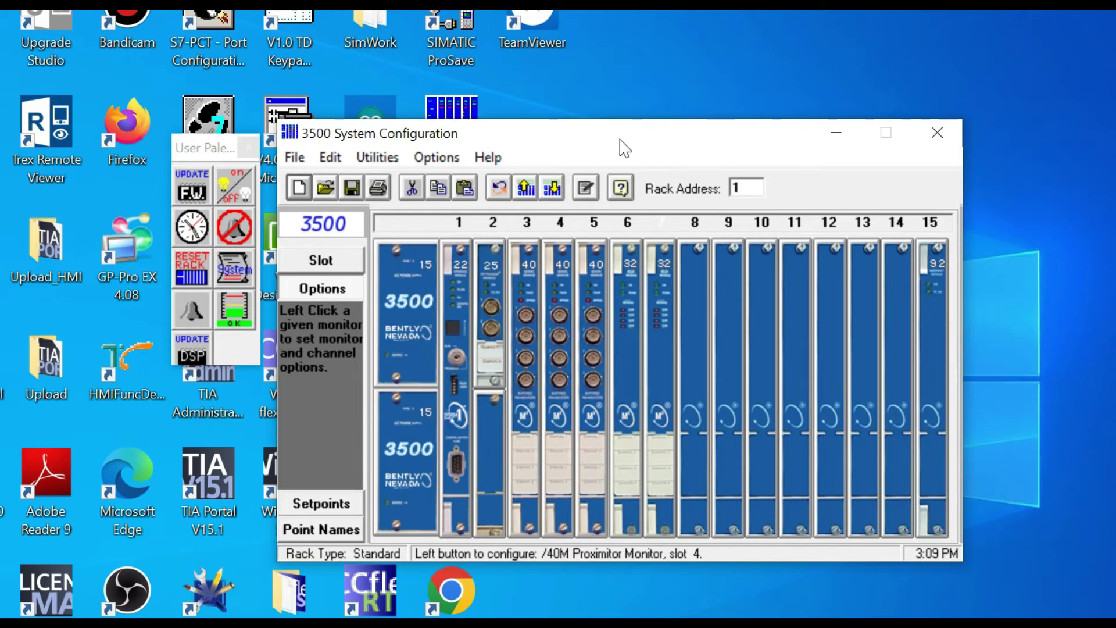
- Cancel the exit prompt and begin Save As in the Desktop folder
left_click(936, 128)
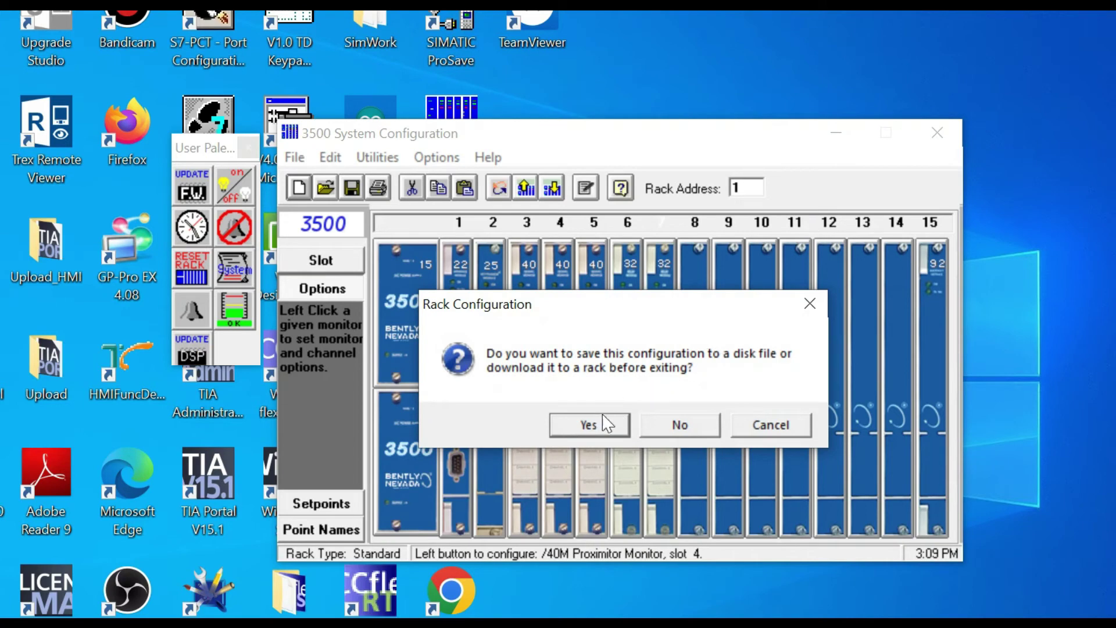
left_click(811, 298)
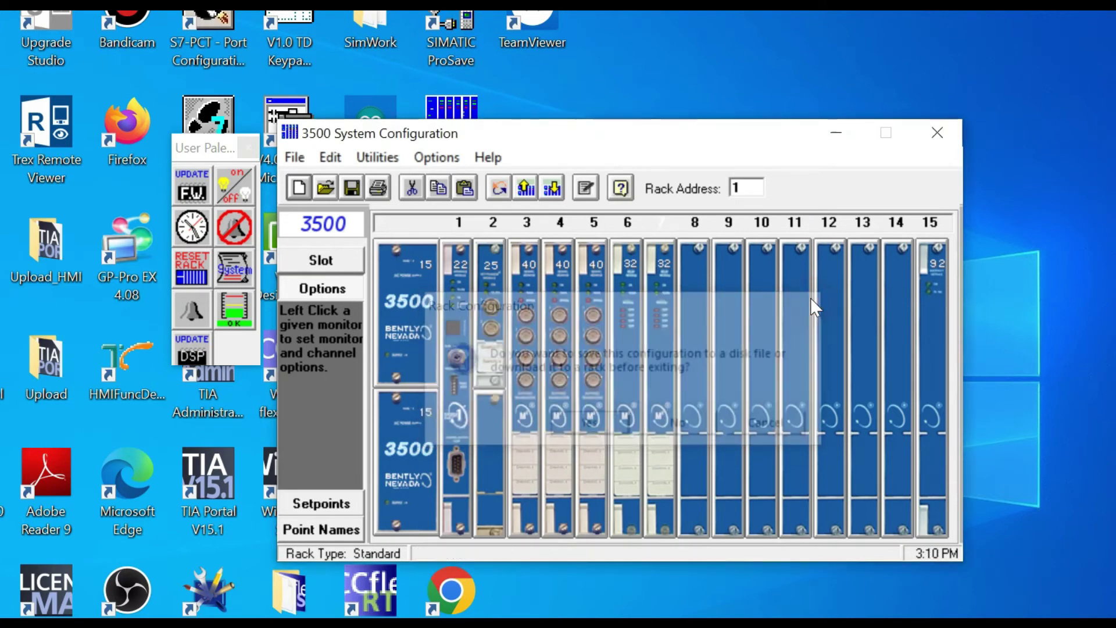
left_click(288, 153)
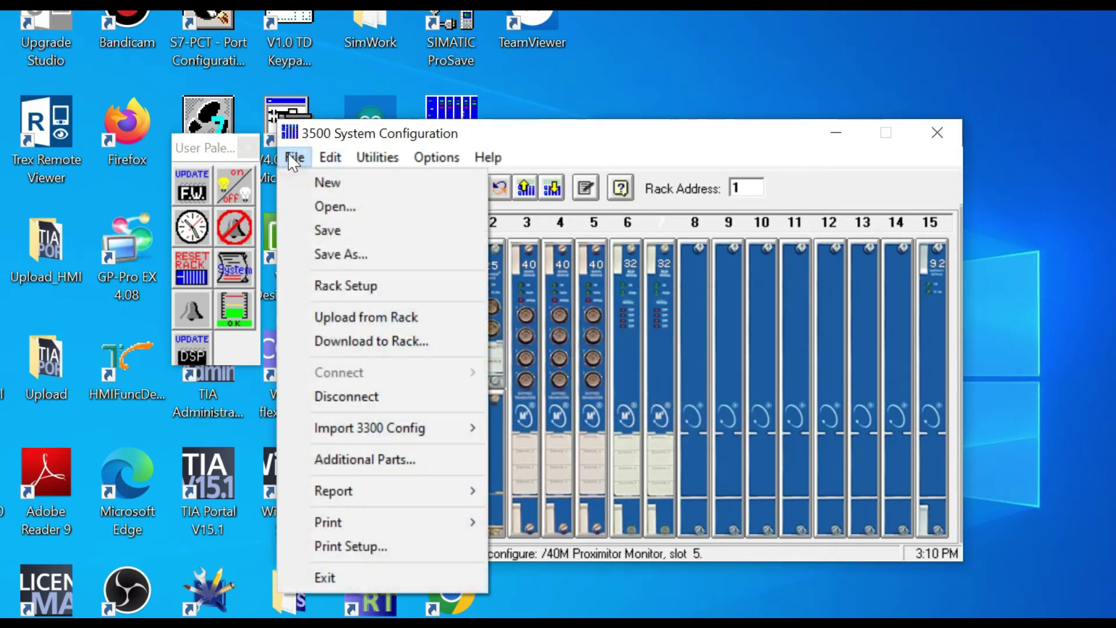
left_click(343, 256)
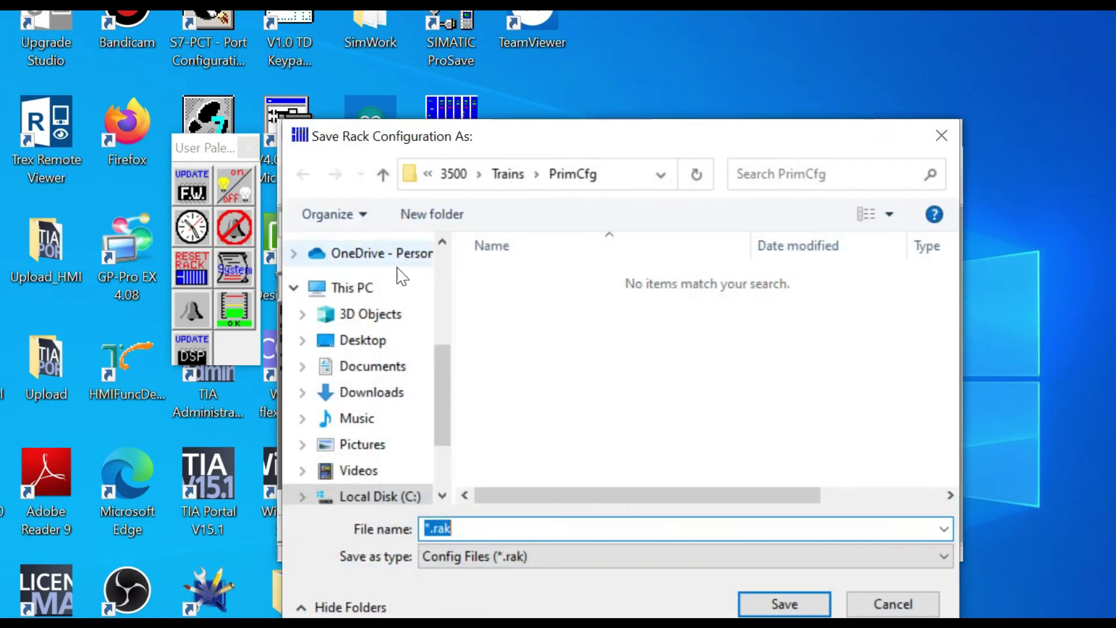
left_click(373, 341)
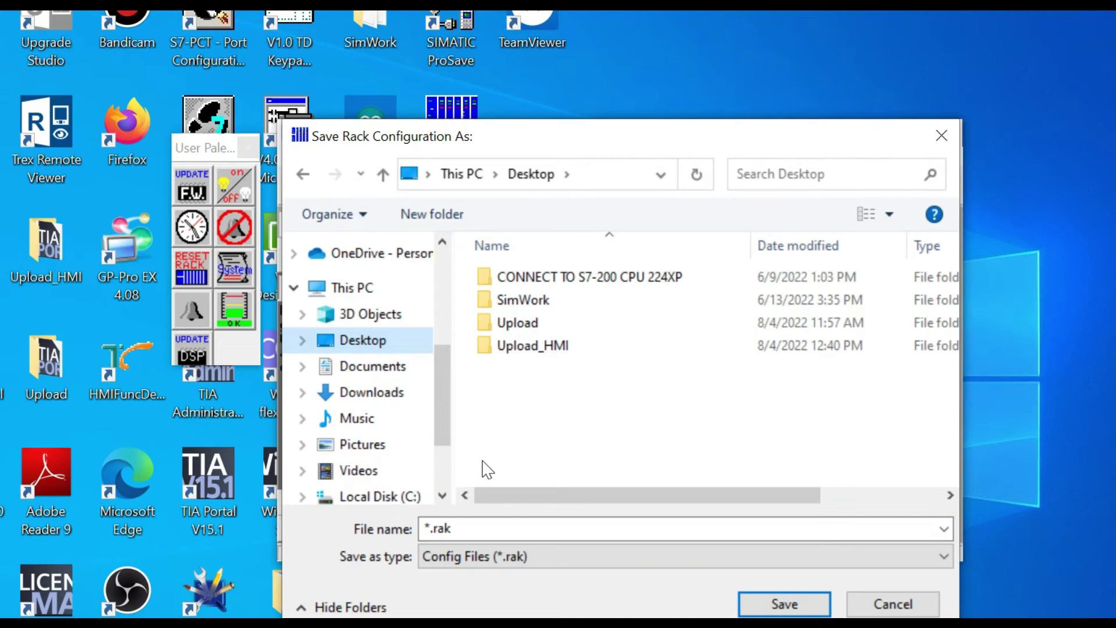
- Save the configuration as 101.rak after removing a stray character from the name
left_click(432, 530)
left_click(427, 528)
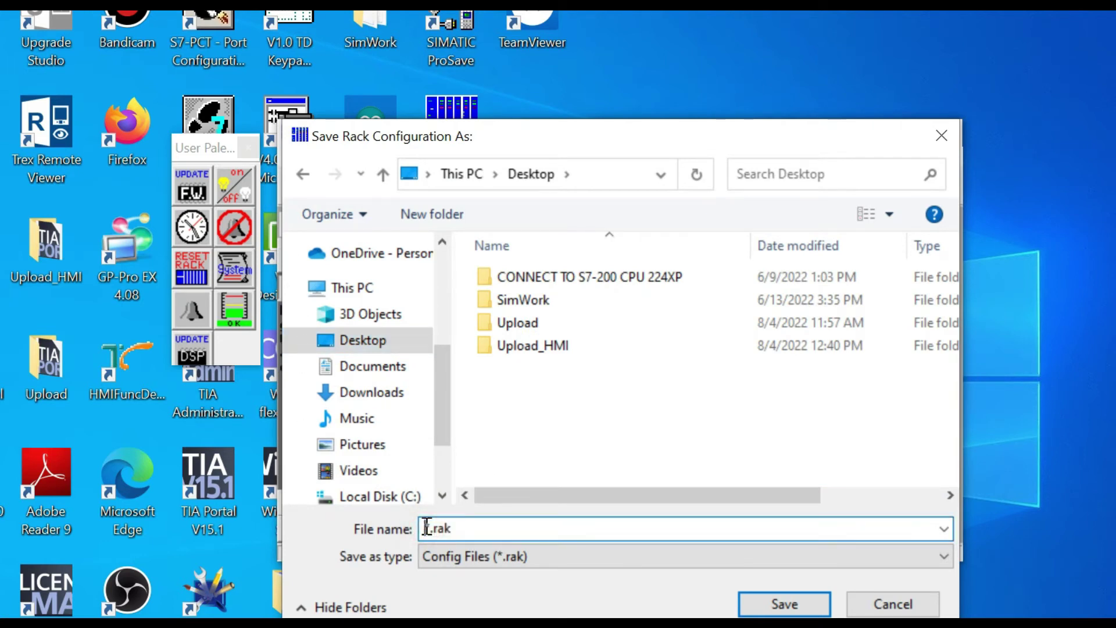
type("101")
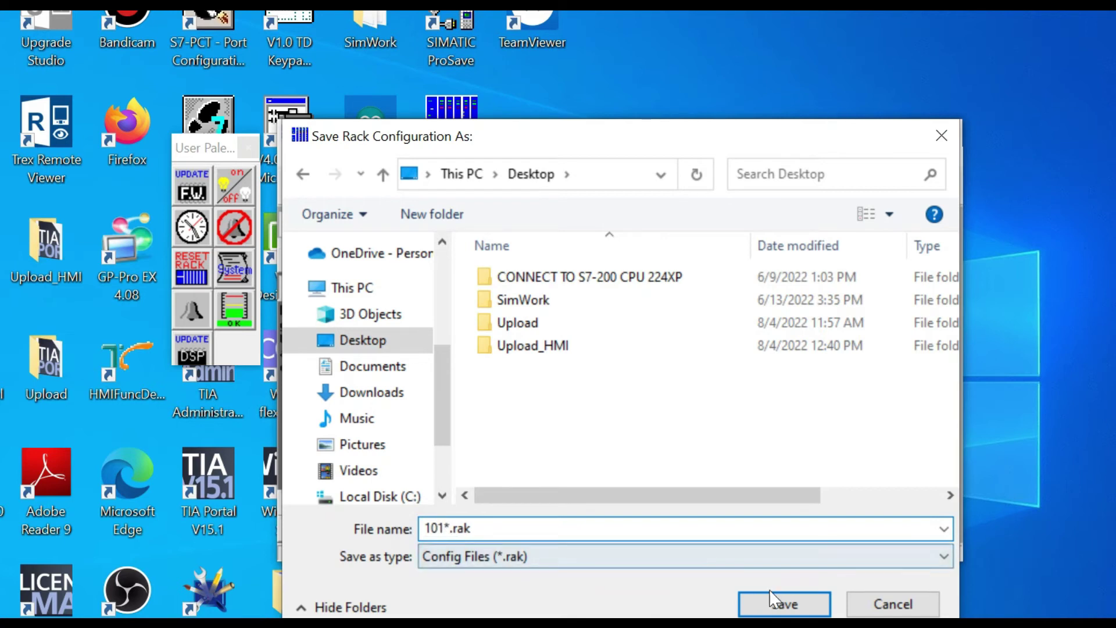
left_click(779, 608)
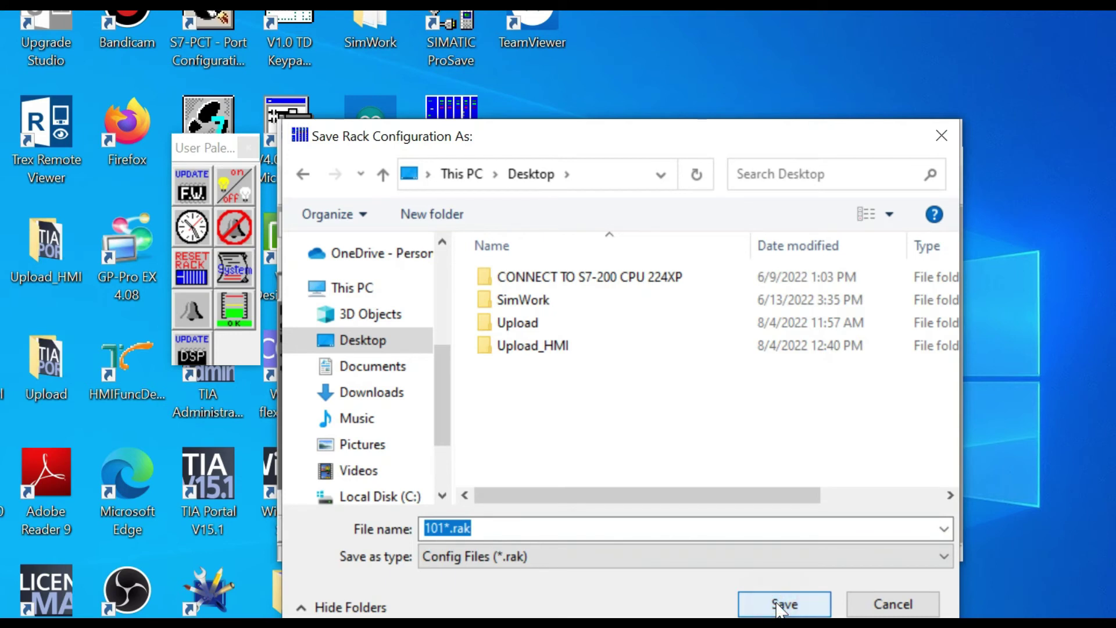
left_click(444, 529)
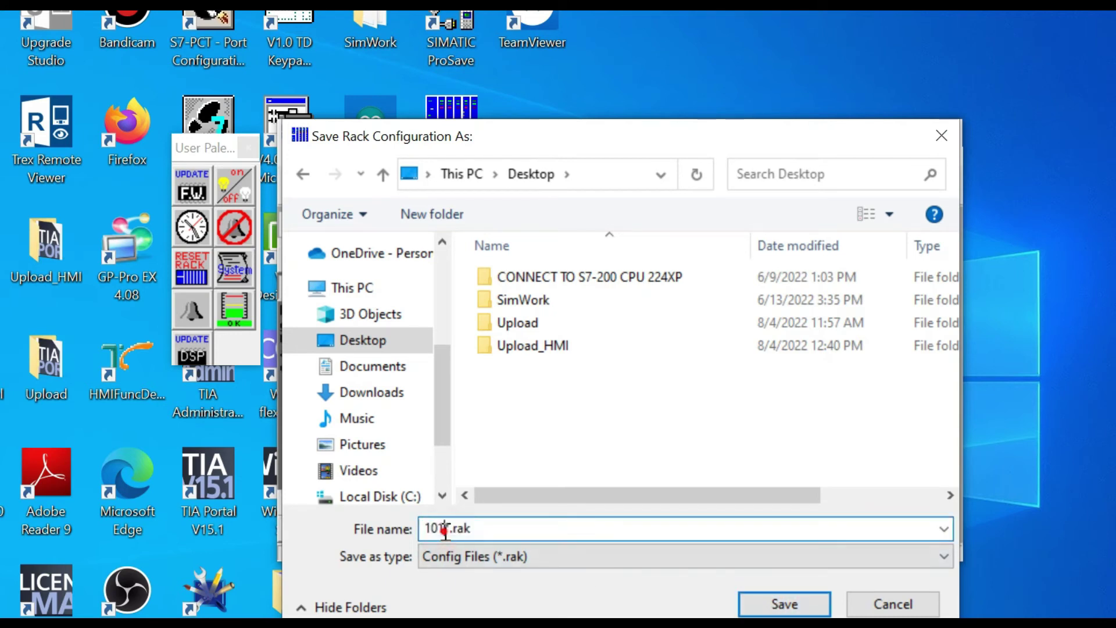
key("BackSpace")
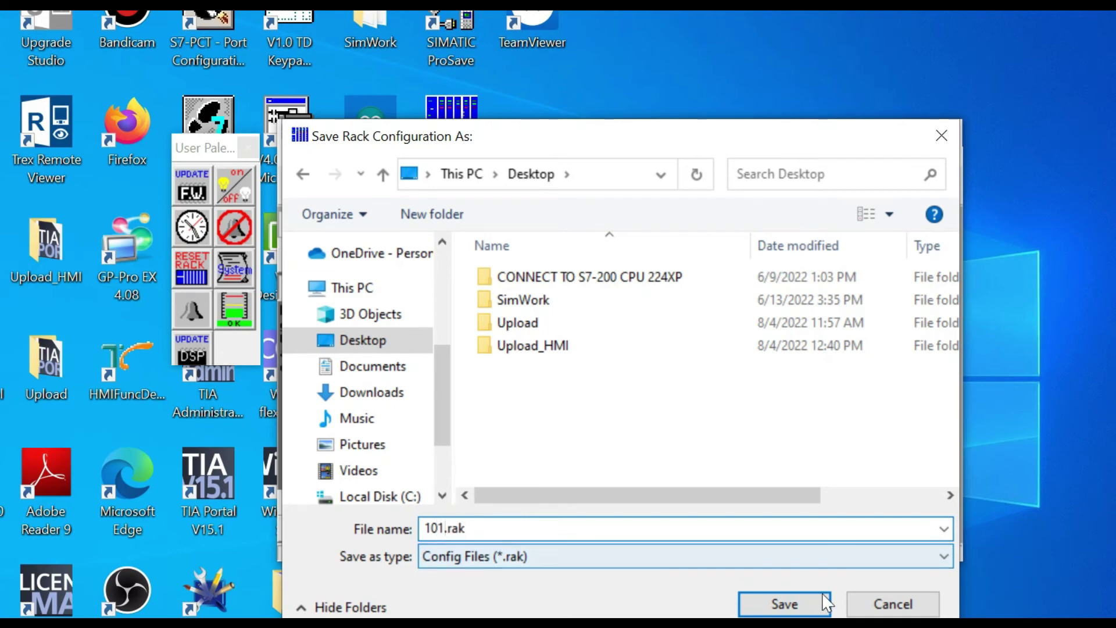
left_click(782, 603)
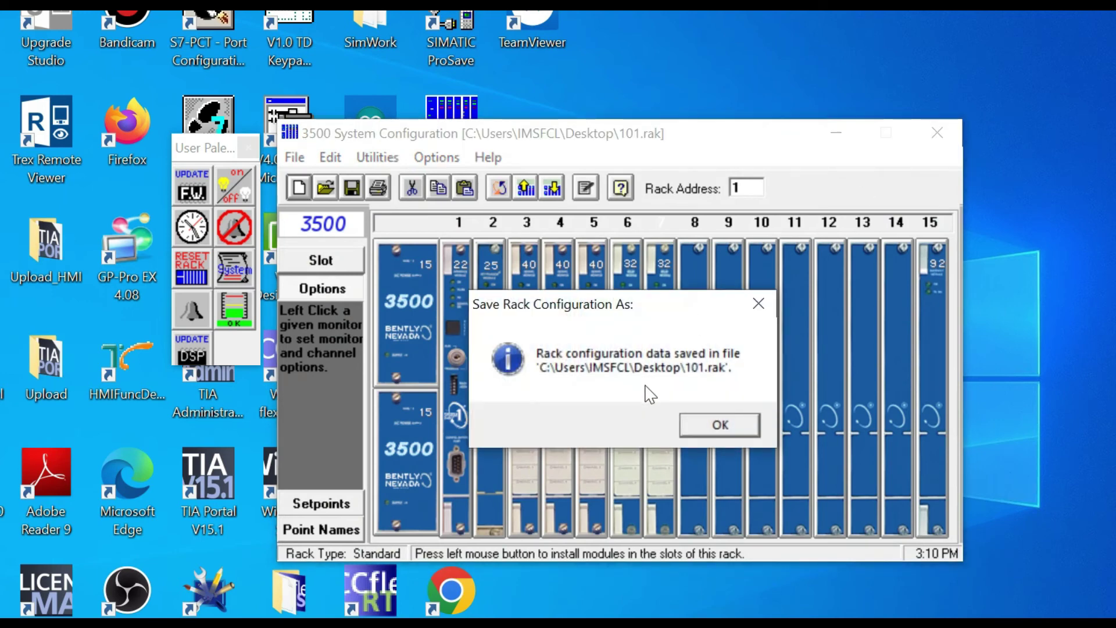
- Dismiss the save confirmation, disconnect from the rack, and close the software window
left_click(720, 426)
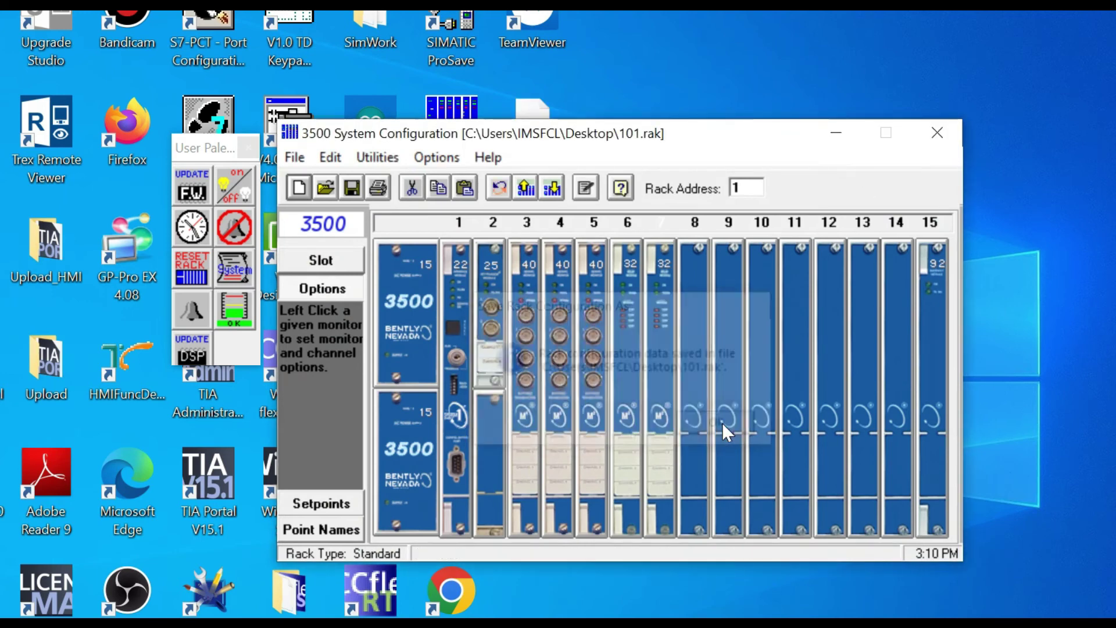
left_click(501, 188)
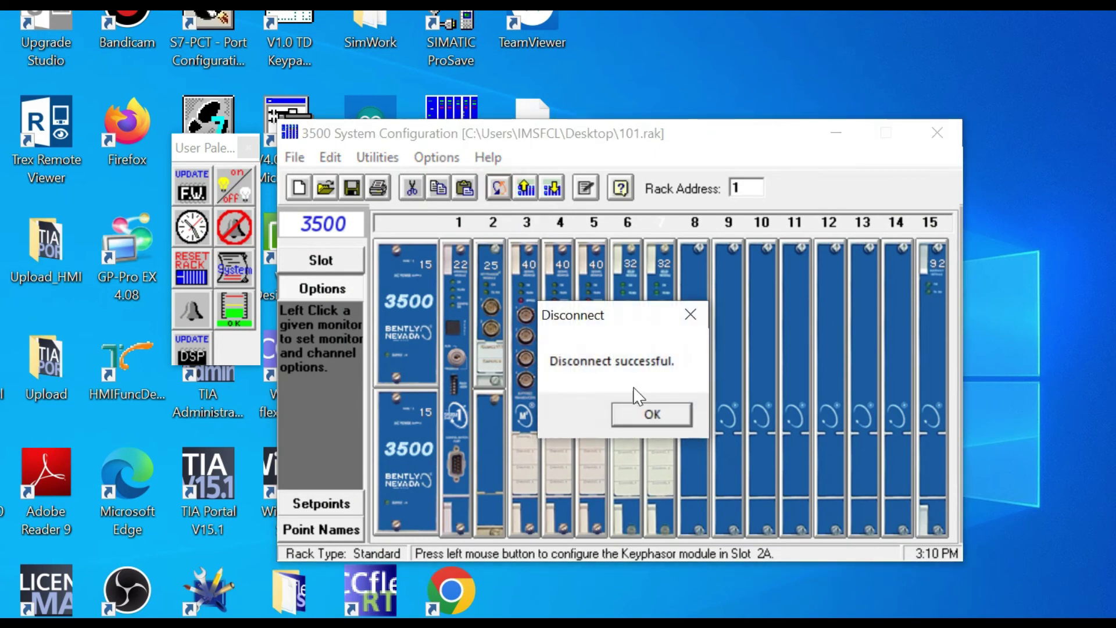
left_click(648, 416)
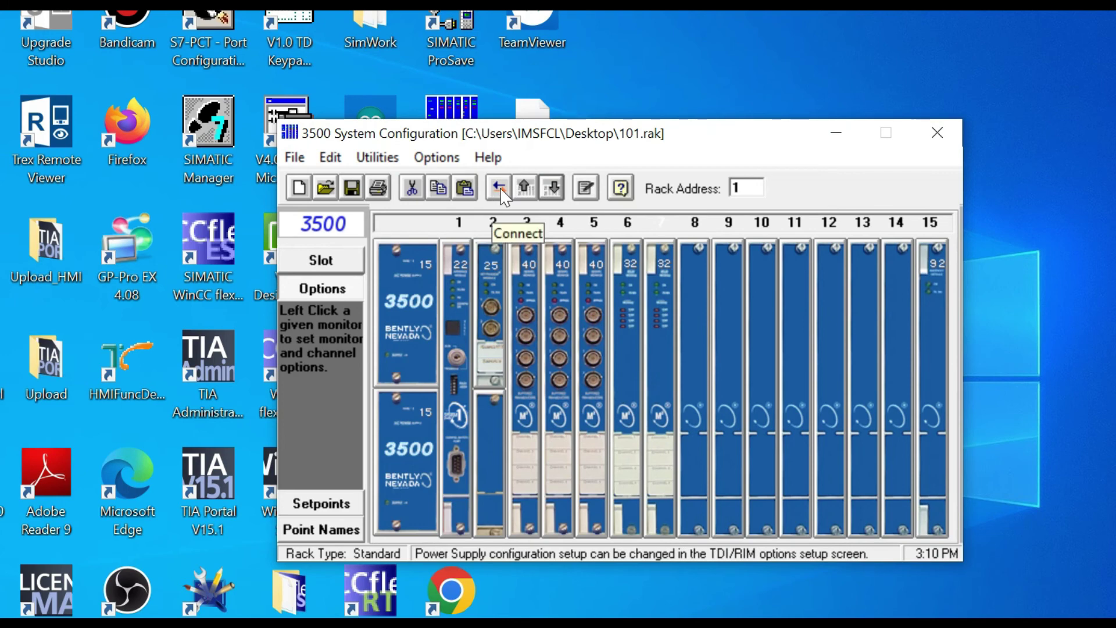
left_click(937, 138)
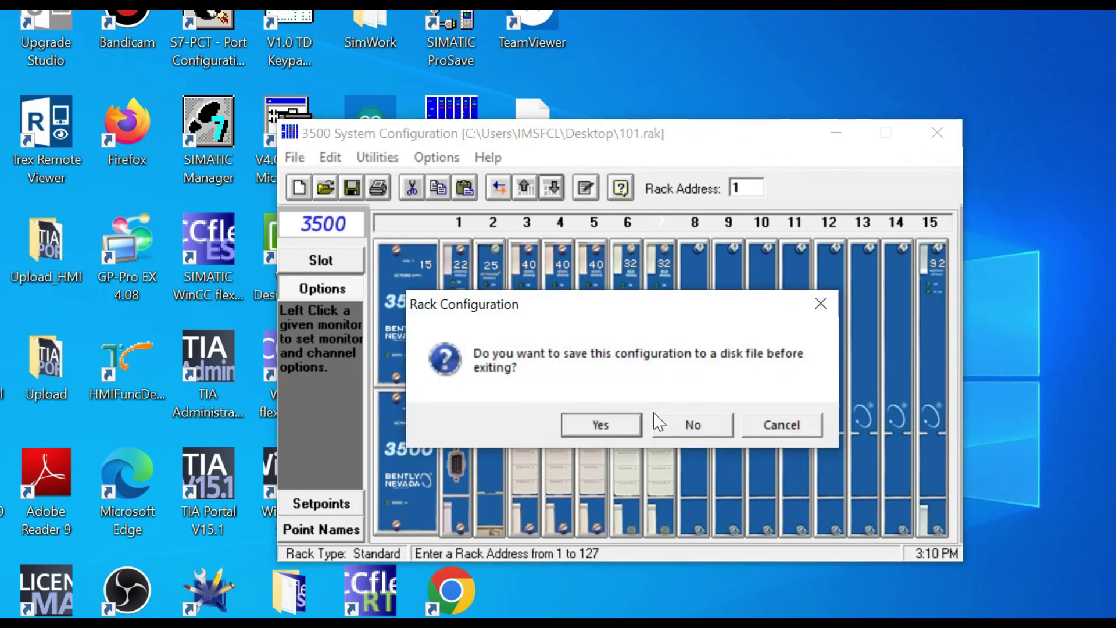